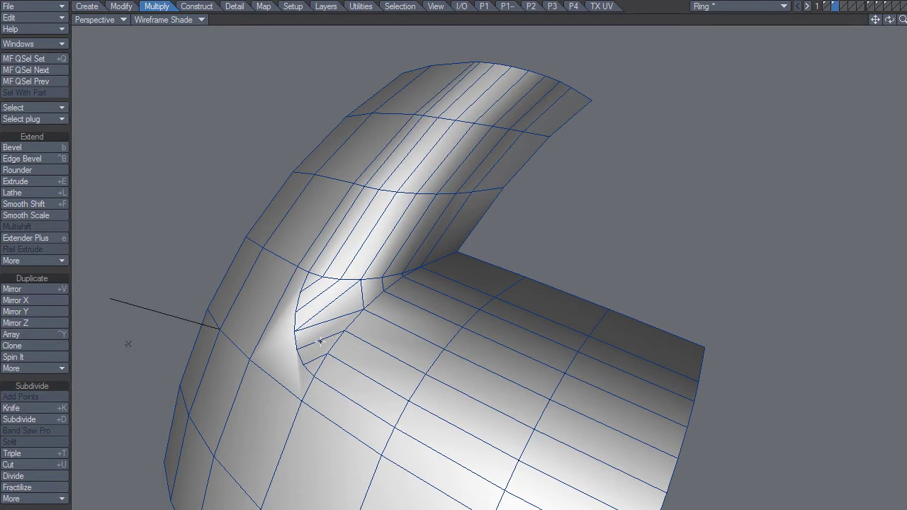
Step: Select the dense inner-corner fillet polygons and merge them into a single polygon
alt+drag(318, 377, 338, 363)
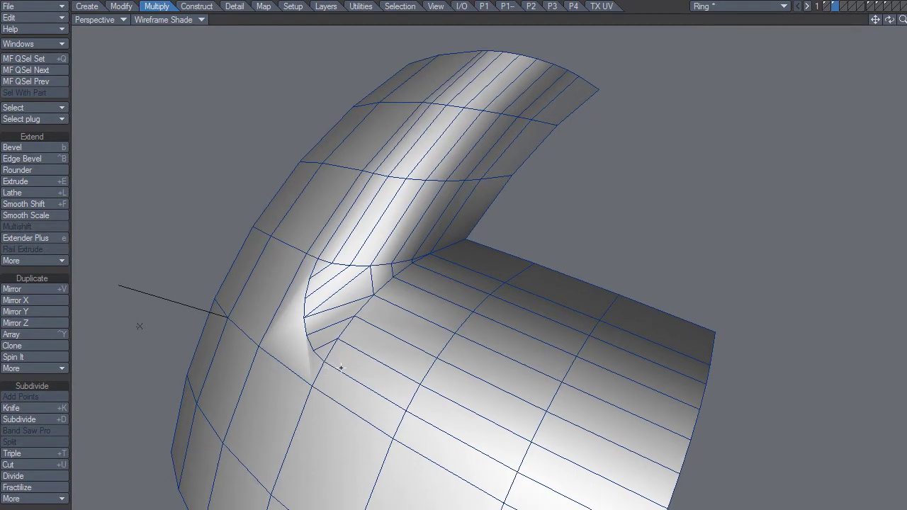
mouse_move(328, 381)
alt+mouse_down()
mouse_move(377, 376)
mouse_move(381, 366)
alt+mouse_up()
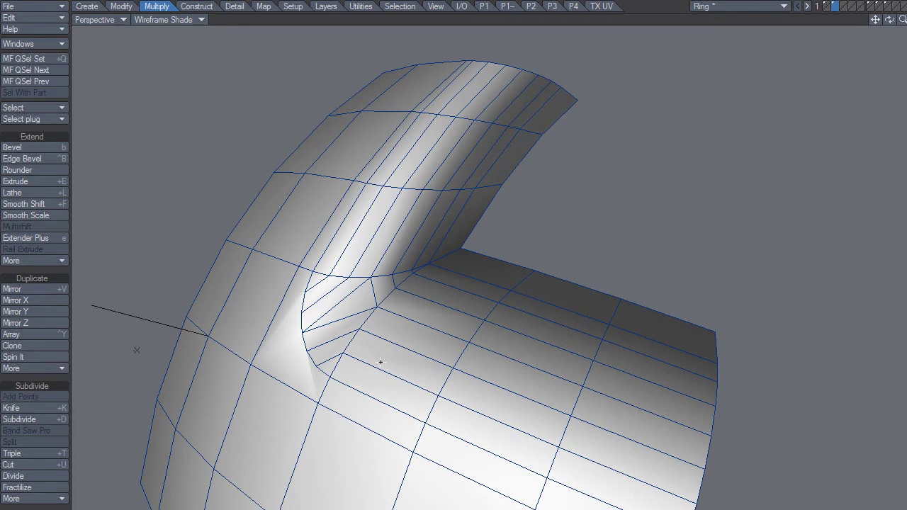
alt+drag(382, 358, 436, 144)
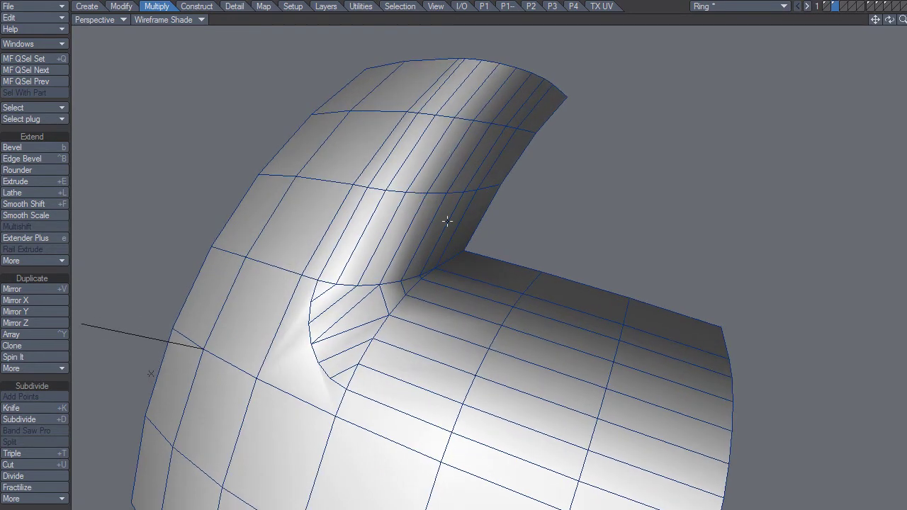
mouse_move(435, 327)
alt+mouse_down()
mouse_move(407, 318)
mouse_move(418, 342)
mouse_move(451, 348)
mouse_move(405, 353)
mouse_move(434, 353)
mouse_move(422, 351)
alt+mouse_up()
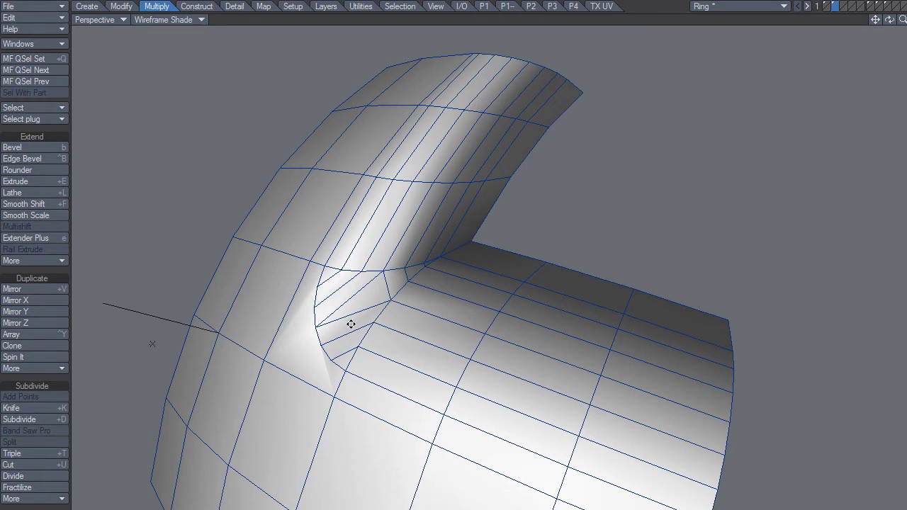
mouse_move(355, 323)
alt+mouse_down()
mouse_move(375, 329)
mouse_move(384, 347)
mouse_move(429, 348)
mouse_move(405, 355)
mouse_move(411, 348)
alt+mouse_up()
mouse_move(365, 319)
mouse_down()
mouse_move(368, 311)
mouse_move(329, 274)
mouse_up()
alt+drag(386, 364, 358, 375)
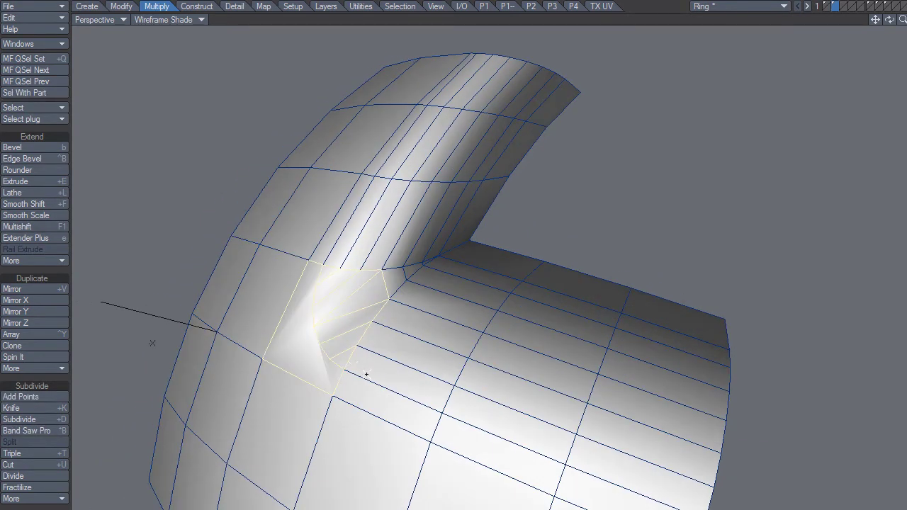
key(z)
Step: Split the merged corner polygon with Connect edges that continue the tube's lengthwise lines
mouse_move(366, 342)
alt+mouse_down()
mouse_move(381, 336)
mouse_move(382, 275)
alt+mouse_up()
key(ctrl+l)
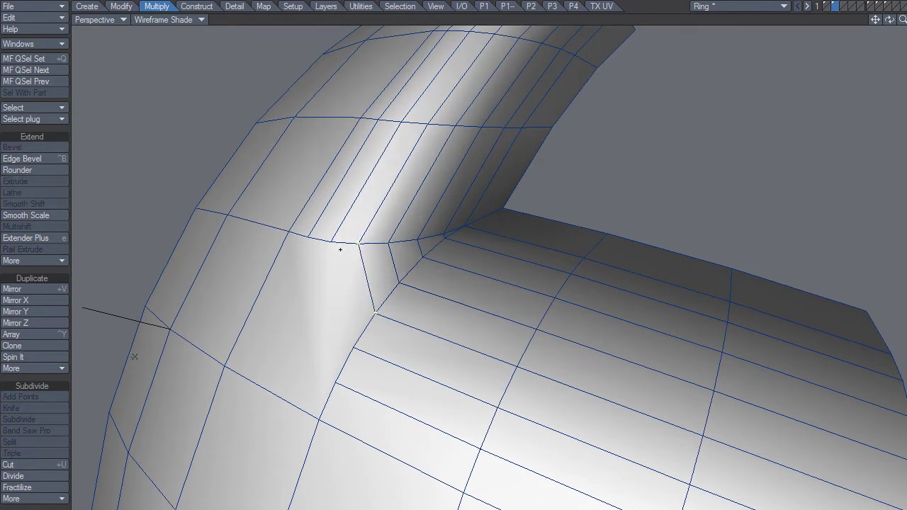
key(ctrl+l)
click(309, 241)
key(ctrl+l)
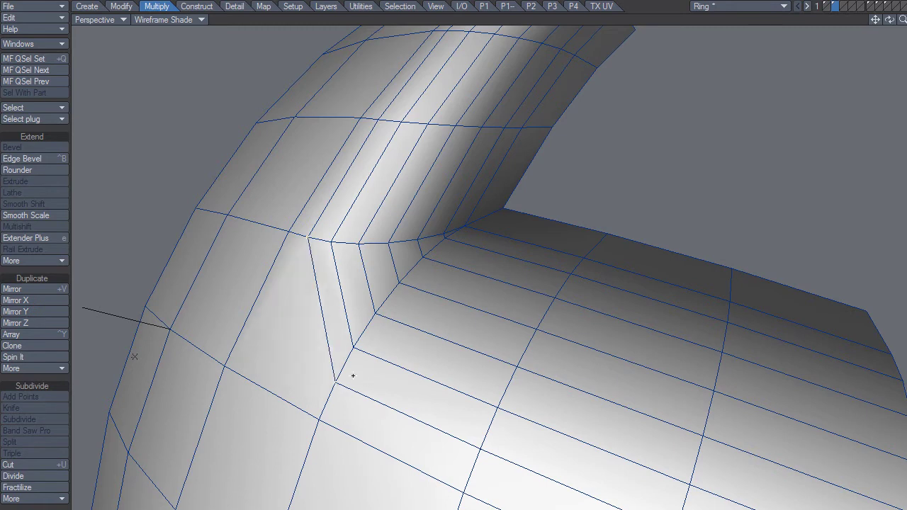
key(t)
mouse_move(383, 318)
mouse_down()
mouse_move(392, 333)
mouse_move(415, 319)
mouse_up()
Step: Try an Edge Bevel between two inner-corner points, then cancel it
alt+drag(396, 279, 441, 237)
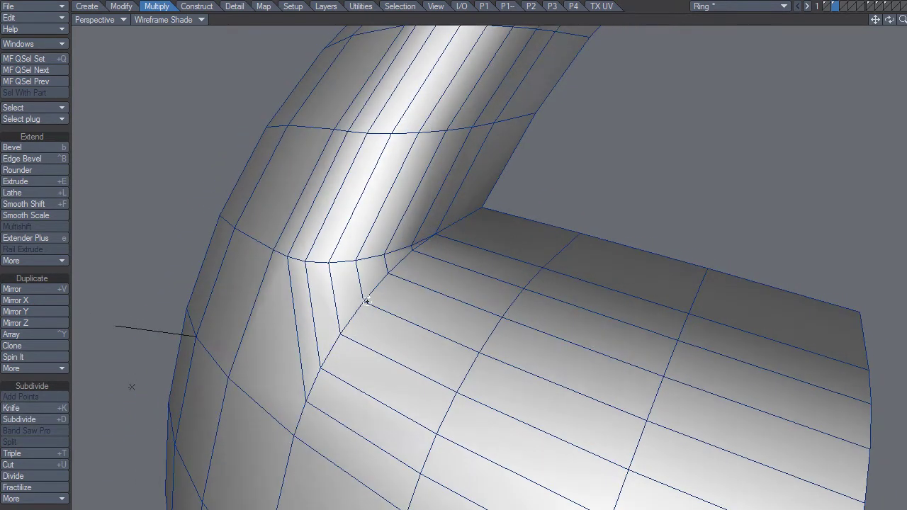
click(434, 235)
click(481, 207)
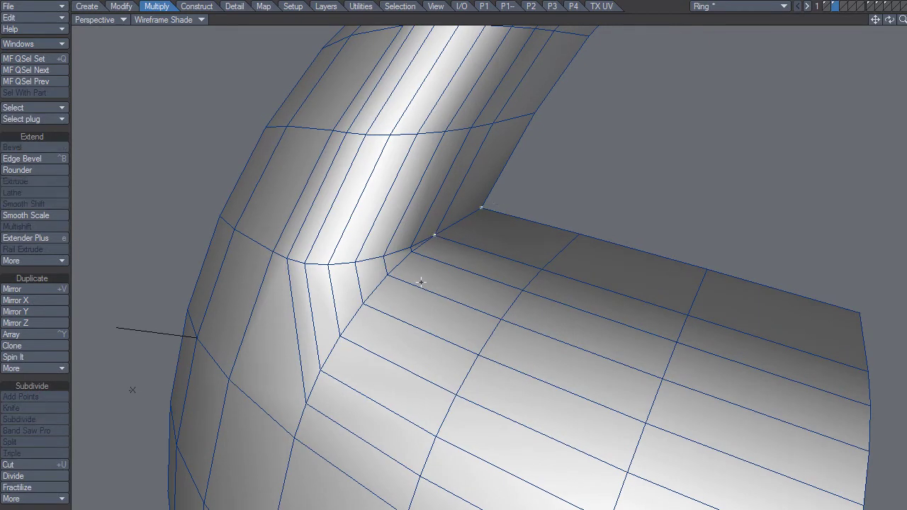
key(ctrl+b)
drag(474, 255, 452, 247)
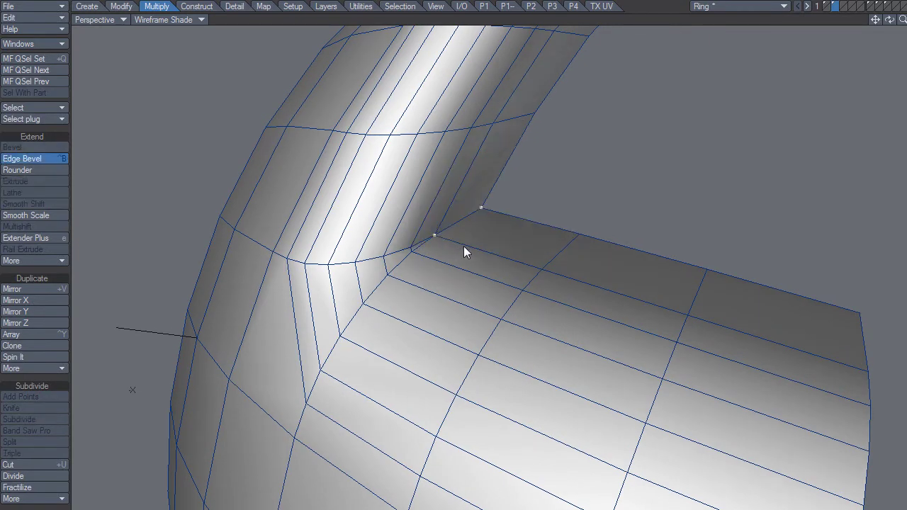
key(slash)
alt+drag(453, 270, 441, 326)
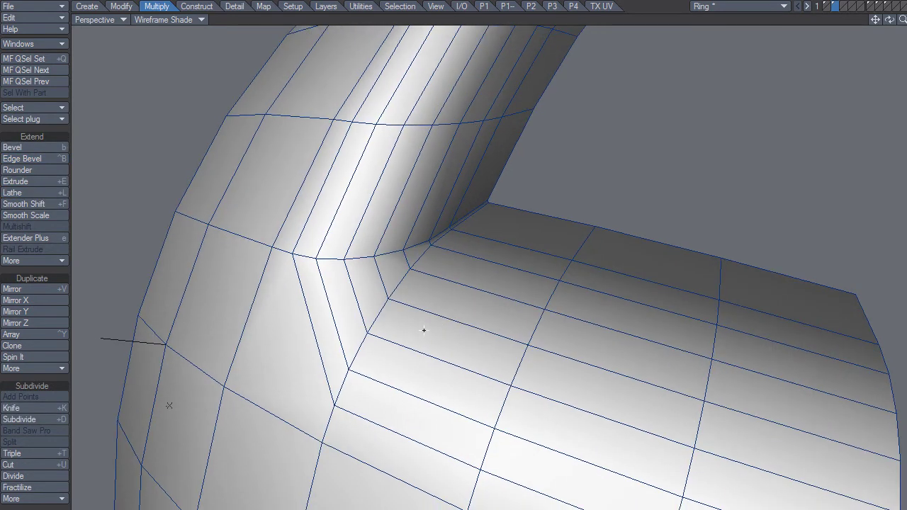
Step: Display the tube as a smooth subpatch surface
key(Tab)
scroll(441, 314, down, 3)
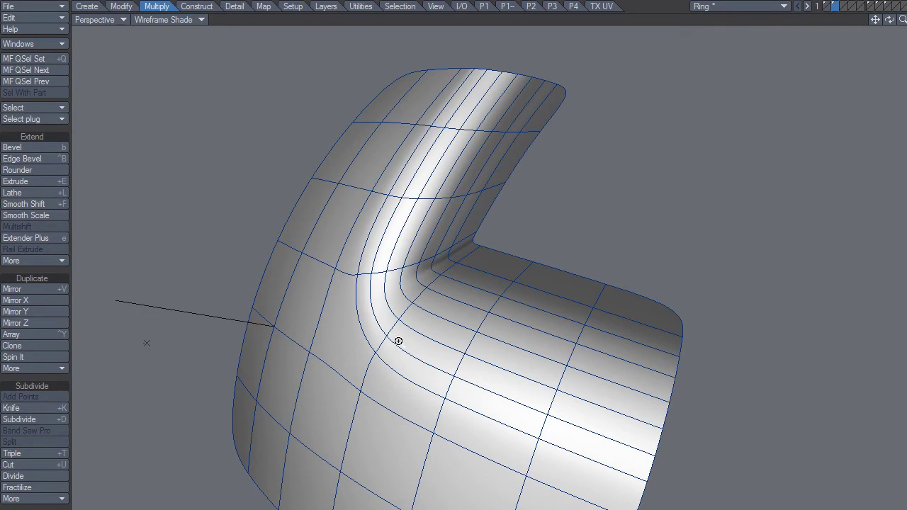
scroll(416, 337, up, 3)
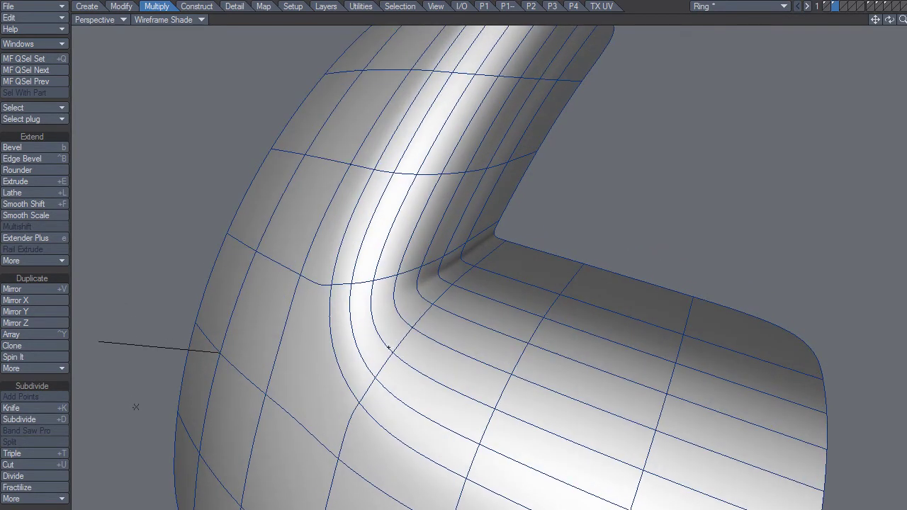
Step: Smooth the polygon beside the inner bend with Strength -1
click(321, 345)
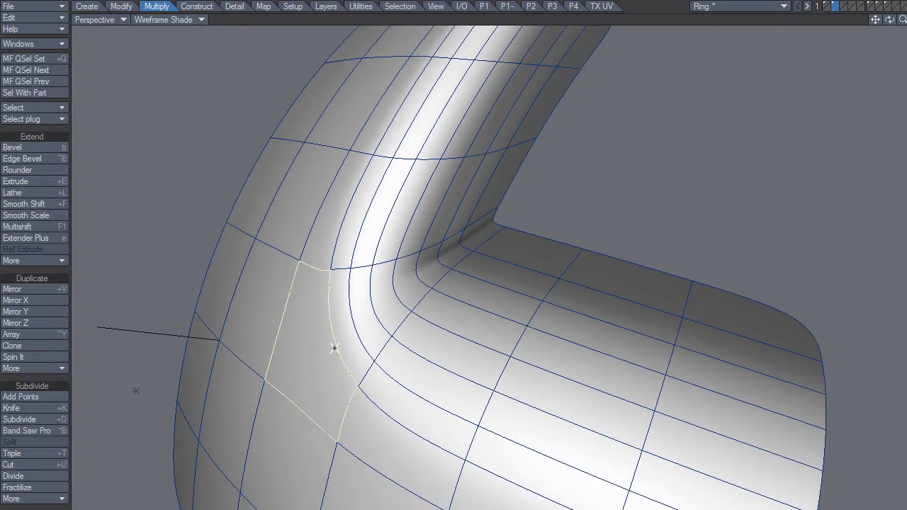
key(shift+s)
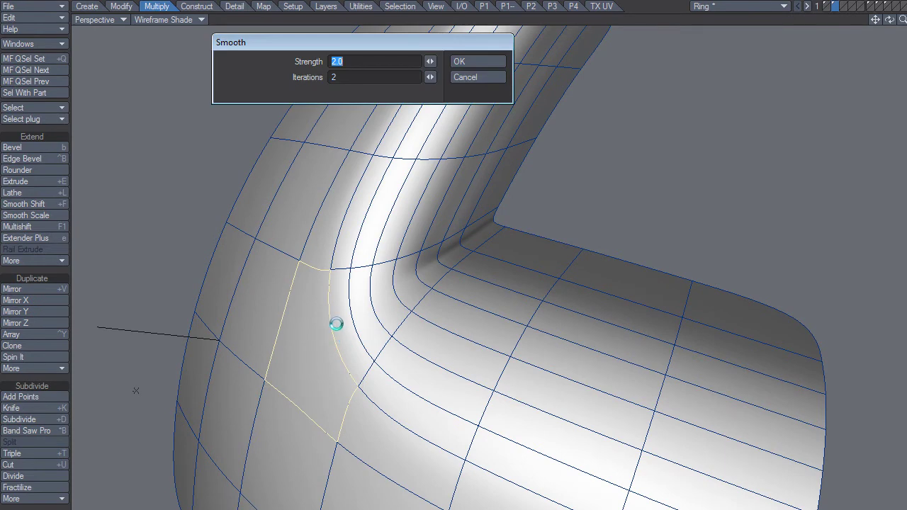
text(-1)
key(Return)
key(slash)
mouse_move(362, 407)
alt+mouse_down()
mouse_move(423, 369)
mouse_move(364, 399)
mouse_move(335, 399)
alt+mouse_up()
mouse_move(403, 316)
alt+mouse_down()
mouse_move(395, 331)
mouse_move(422, 331)
mouse_move(405, 333)
mouse_move(440, 373)
mouse_move(427, 354)
alt+mouse_up()
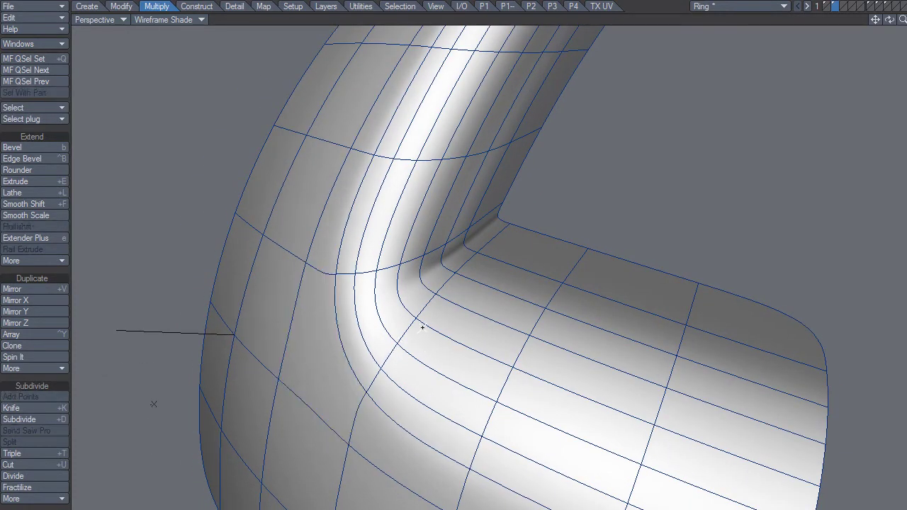
Step: Select the inner-corner polygon strip and run QuickCut from Subdivide > More
key(Tab)
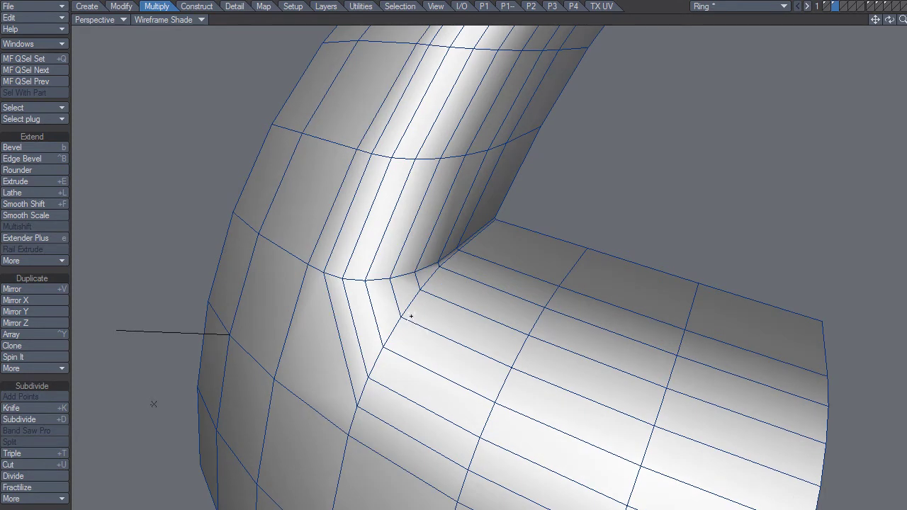
mouse_move(417, 366)
alt+mouse_down()
mouse_move(400, 361)
mouse_move(435, 367)
alt+mouse_up()
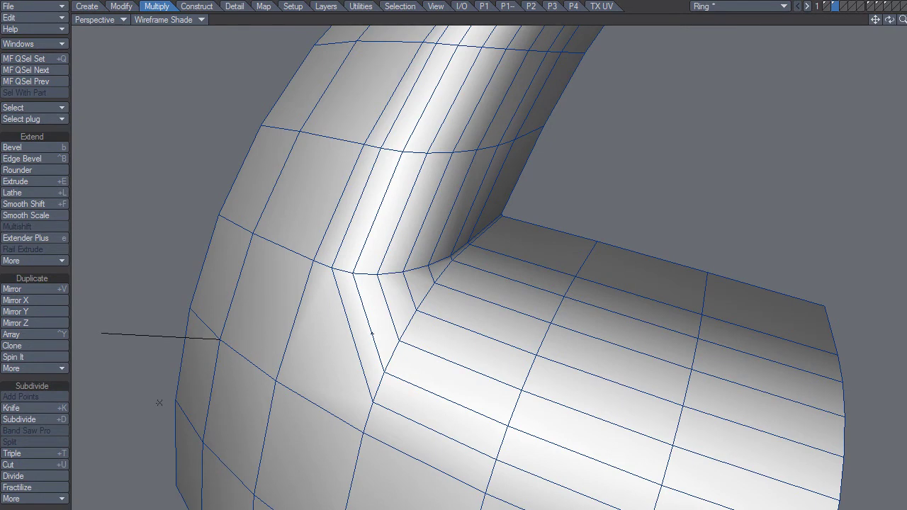
mouse_move(389, 314)
mouse_down()
mouse_move(377, 318)
mouse_move(470, 243)
mouse_move(510, 248)
mouse_up()
shift+click(510, 247)
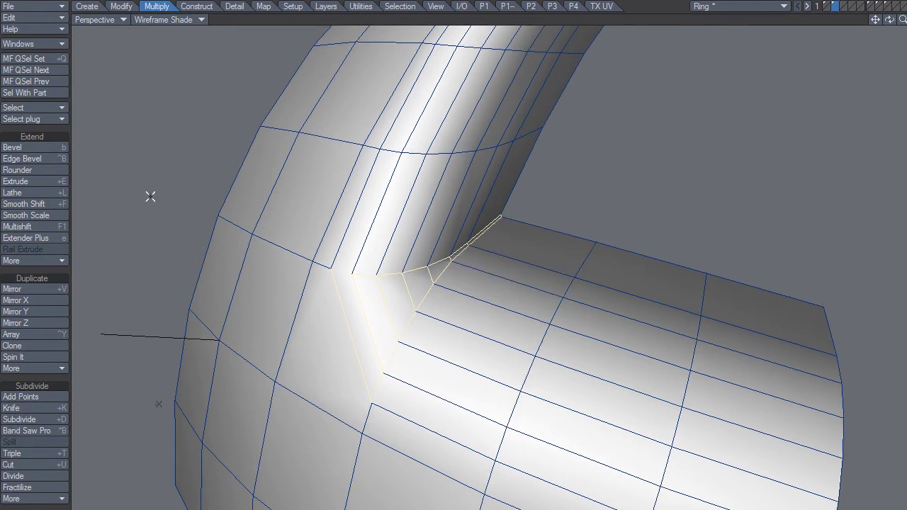
click(41, 498)
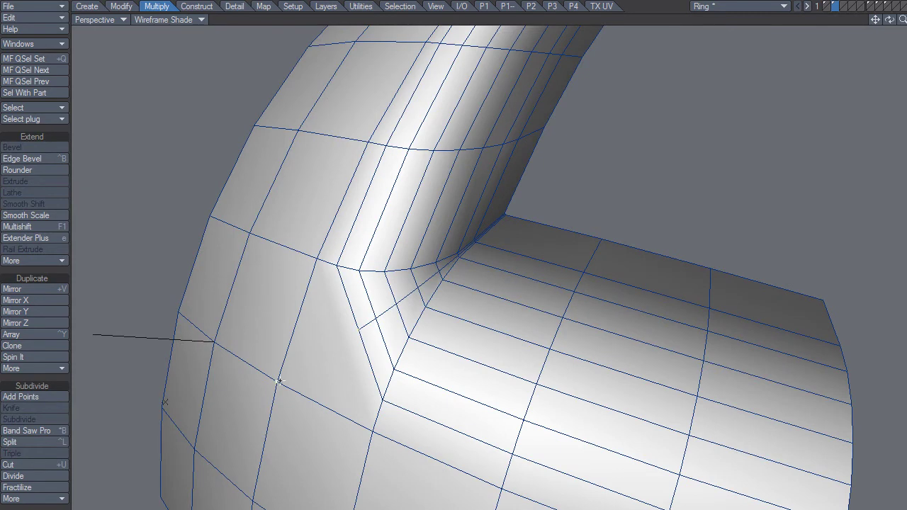
Step: Cut a diagonal edge across the polygon beside the corner and preview it as subpatches
alt+drag(278, 381, 345, 380)
click(335, 371)
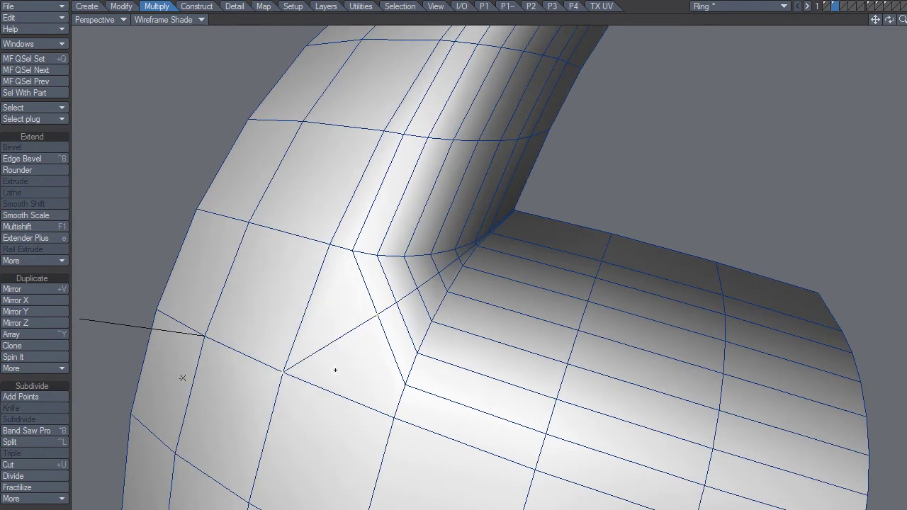
key(slash)
mouse_move(452, 348)
alt+mouse_down()
mouse_move(390, 347)
mouse_move(391, 359)
alt+mouse_up()
key(Tab)
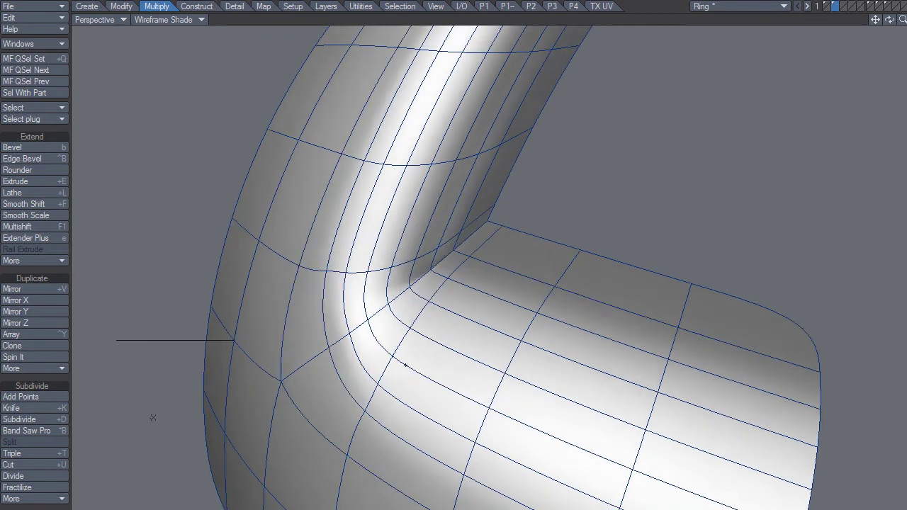
mouse_move(423, 375)
alt+mouse_down()
mouse_move(393, 379)
mouse_move(399, 364)
mouse_move(391, 347)
alt+mouse_up()
key(Tab)
key(Tab)
key(Tab)
Step: Smooth the points around the reworked inner corner with Strength 6
scroll(390, 348, up, 2)
scroll(399, 322, up, 2)
alt+drag(369, 304, 354, 279)
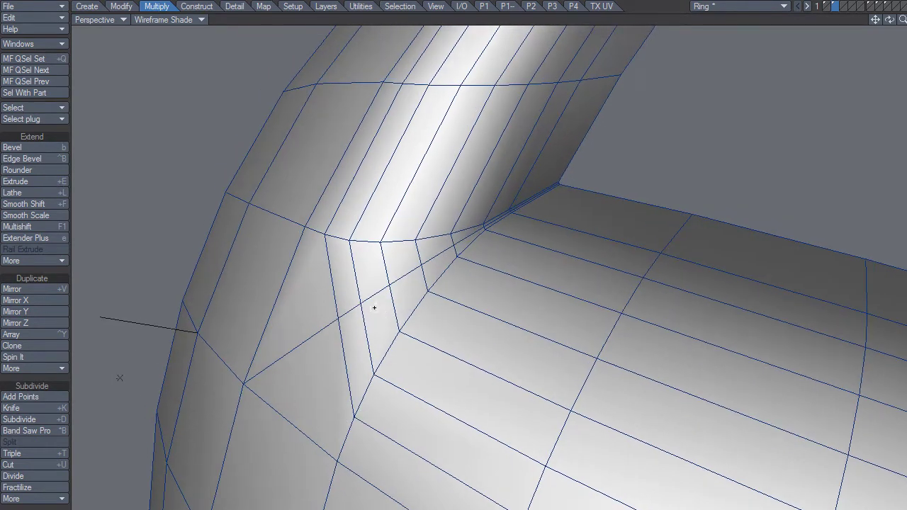
key(ctrl+g)
mouse_move(381, 327)
alt+mouse_down()
mouse_move(417, 272)
mouse_move(369, 283)
mouse_move(383, 292)
alt+mouse_up()
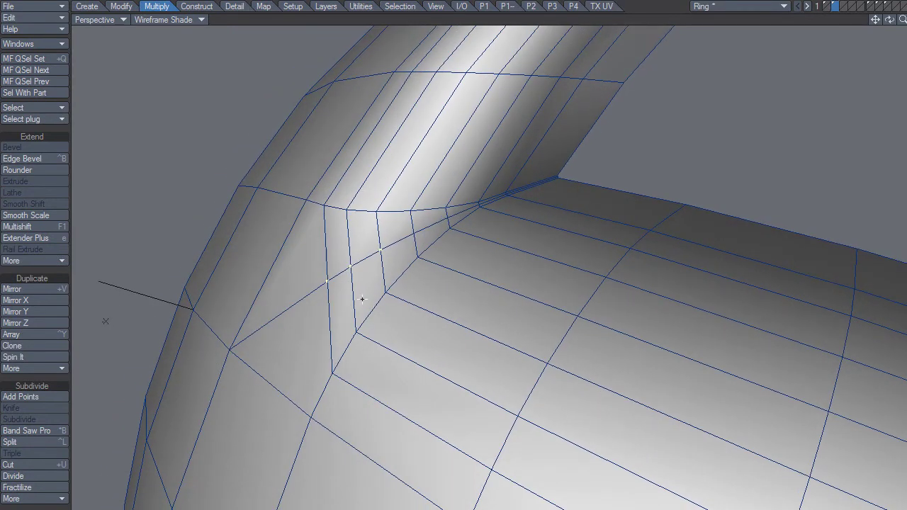
key(shift+s)
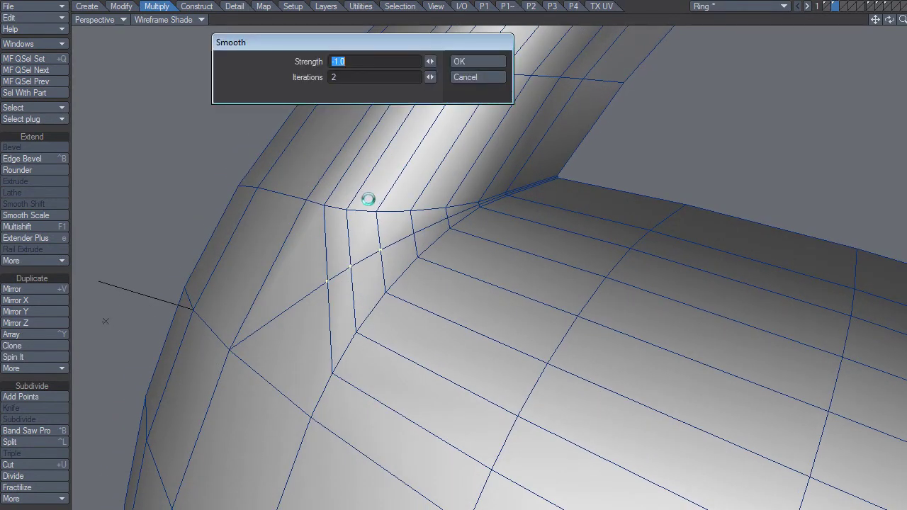
text(6)
click(458, 62)
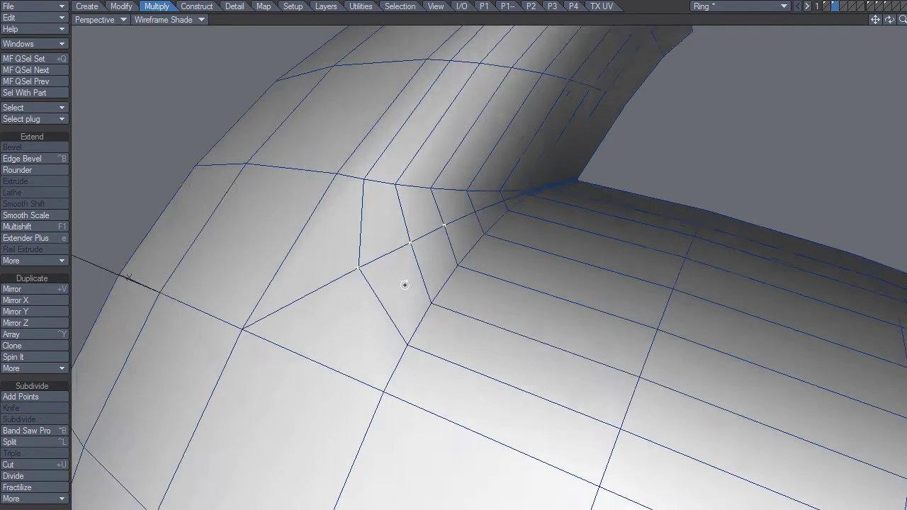
mouse_move(346, 309)
alt+mouse_down()
mouse_move(391, 259)
mouse_move(497, 187)
mouse_move(382, 162)
mouse_move(383, 134)
mouse_move(455, 281)
mouse_move(431, 319)
mouse_move(458, 364)
mouse_move(440, 274)
mouse_move(466, 359)
mouse_move(419, 376)
mouse_move(423, 346)
mouse_move(408, 357)
mouse_move(393, 333)
alt+mouse_up()
key(space)
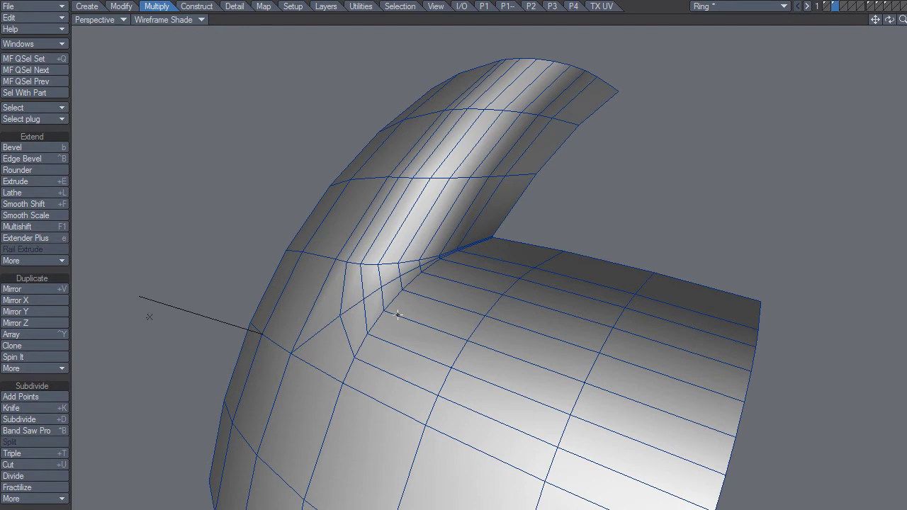
Step: Trial a Metaform subdivision, inspect the corner, then undo back to the coarse tube
key(shift+d)
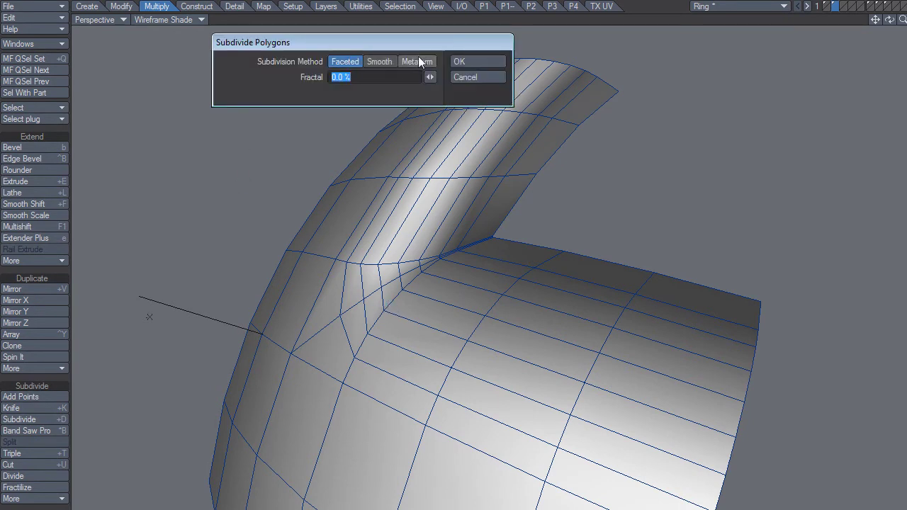
click(421, 62)
click(465, 61)
mouse_move(354, 263)
alt+mouse_down()
mouse_move(418, 275)
mouse_move(441, 269)
alt+mouse_up()
key(shift+d)
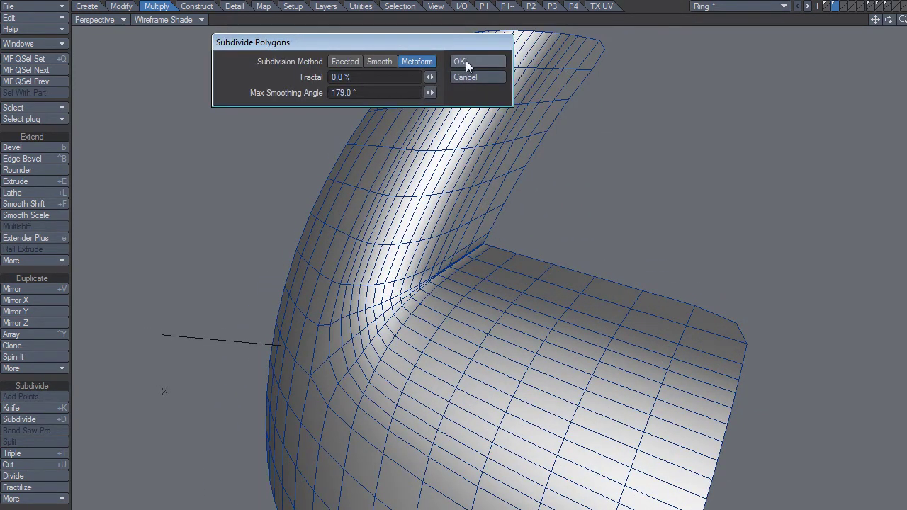
click(466, 61)
mouse_move(465, 263)
alt+mouse_down()
mouse_move(476, 405)
mouse_move(419, 328)
mouse_move(399, 320)
mouse_move(428, 338)
mouse_move(442, 327)
alt+mouse_up()
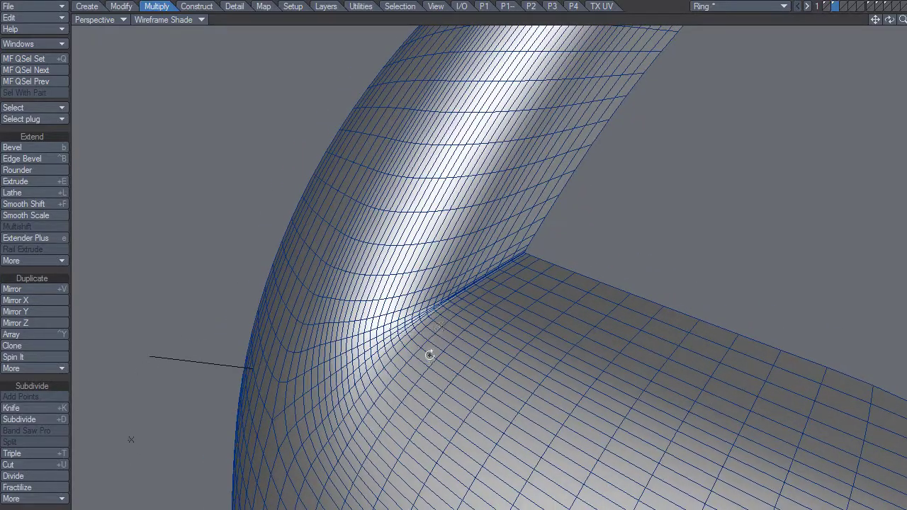
mouse_move(420, 383)
alt+mouse_down()
mouse_move(429, 300)
mouse_move(433, 368)
mouse_move(422, 336)
mouse_move(480, 330)
mouse_move(434, 352)
alt+mouse_up()
key(u)
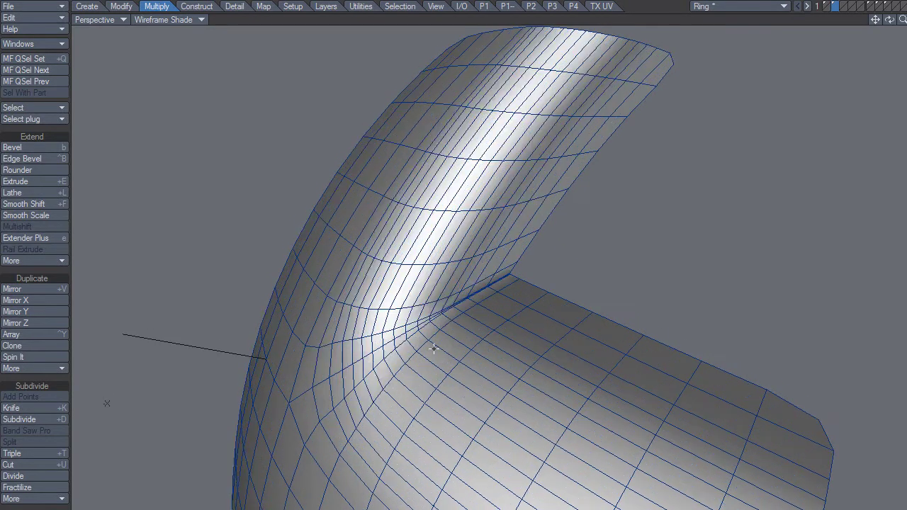
key(Tab)
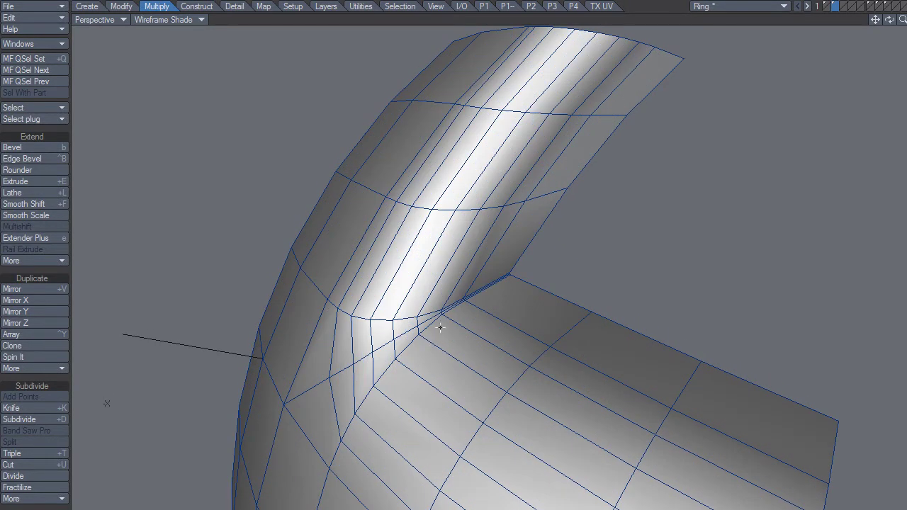
Step: Compare the dense subdivided tube with the coarse mesh using redo and undo
key(Tab)
mouse_move(439, 322)
ctrl+alt+mouse_down()
mouse_move(480, 362)
mouse_move(341, 345)
ctrl+alt+mouse_up()
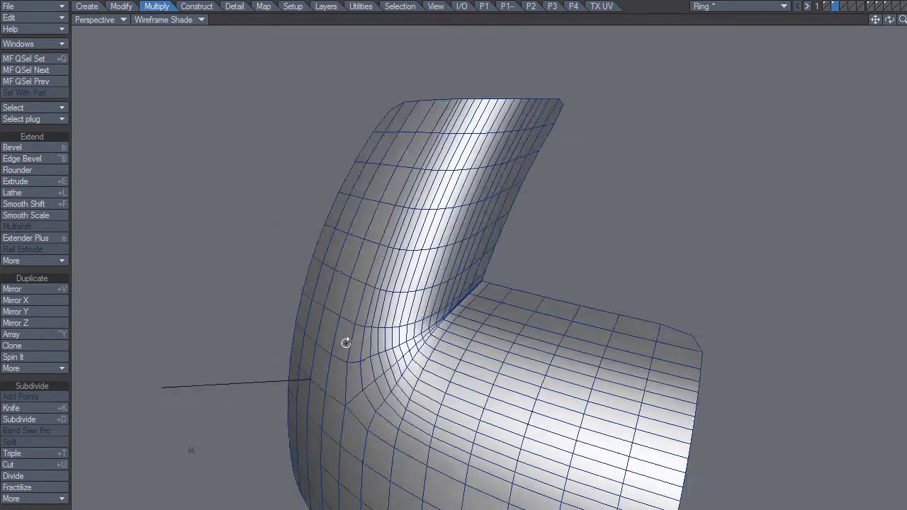
alt+drag(341, 345, 348, 234)
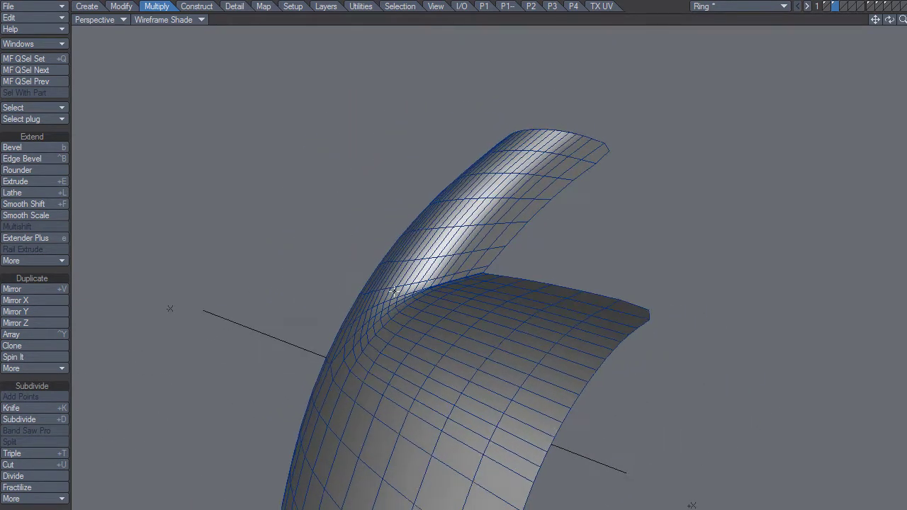
key(Tab)
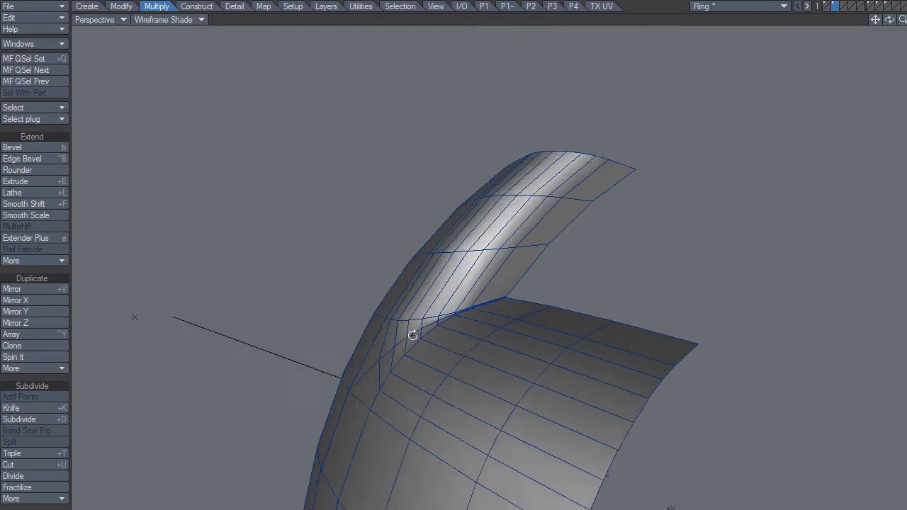
Step: Select the thin sliver polygon at the inner corner and convert it to points
mouse_move(435, 344)
ctrl+alt+mouse_down()
mouse_move(422, 361)
mouse_move(481, 319)
mouse_move(404, 415)
mouse_move(415, 380)
mouse_move(481, 456)
mouse_move(314, 399)
mouse_move(526, 344)
mouse_move(369, 286)
mouse_move(452, 260)
mouse_move(475, 326)
ctrl+alt+mouse_up()
click(481, 324)
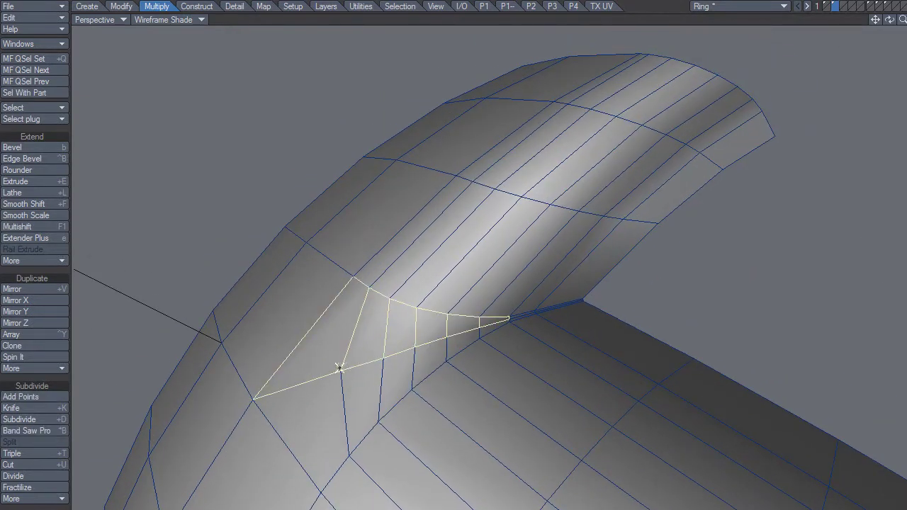
key(ctrl+g)
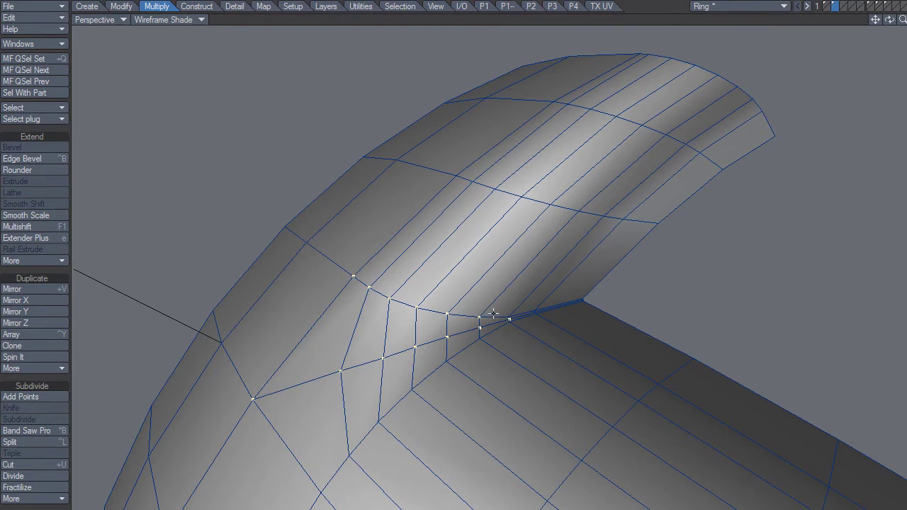
mouse_move(430, 392)
alt+mouse_down()
mouse_move(464, 318)
mouse_move(445, 386)
mouse_move(537, 404)
mouse_move(441, 387)
alt+mouse_up()
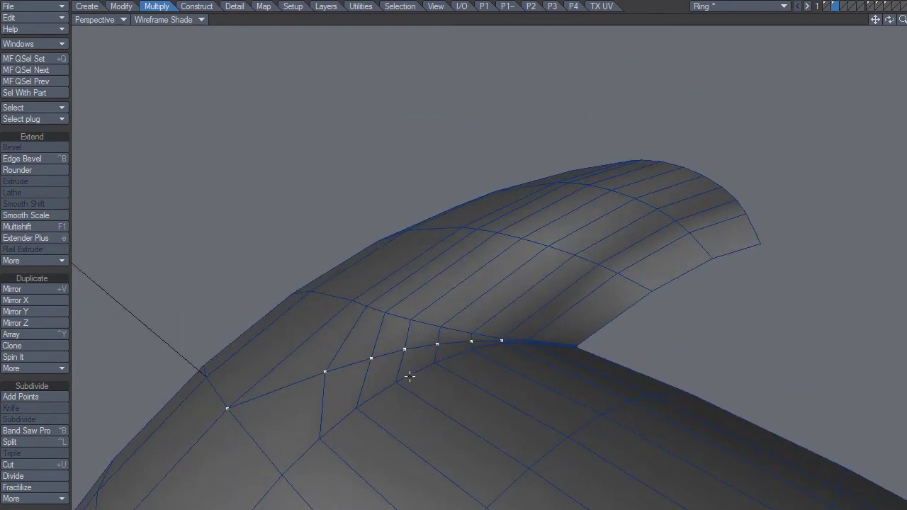
mouse_move(416, 378)
alt+mouse_down()
mouse_move(435, 357)
mouse_move(415, 314)
mouse_move(411, 350)
mouse_move(486, 358)
mouse_move(356, 370)
mouse_move(393, 372)
alt+mouse_up()
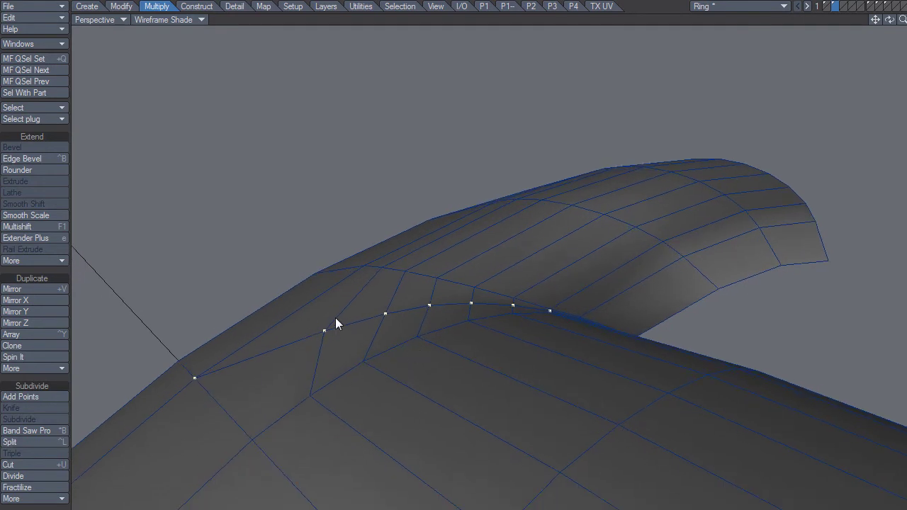
Step: Set the Numeric panel to Scale On Axis with Axis set to Segment Norm
key(n)
click(178, 150)
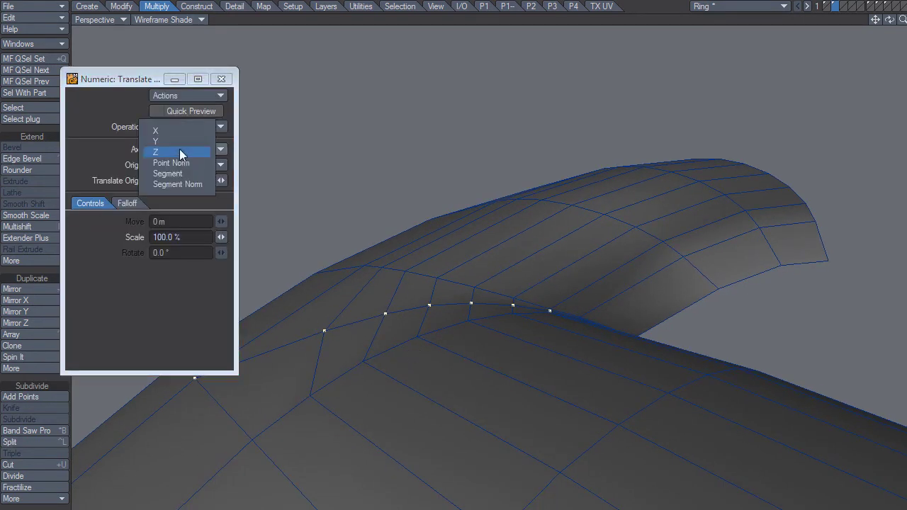
click(182, 167)
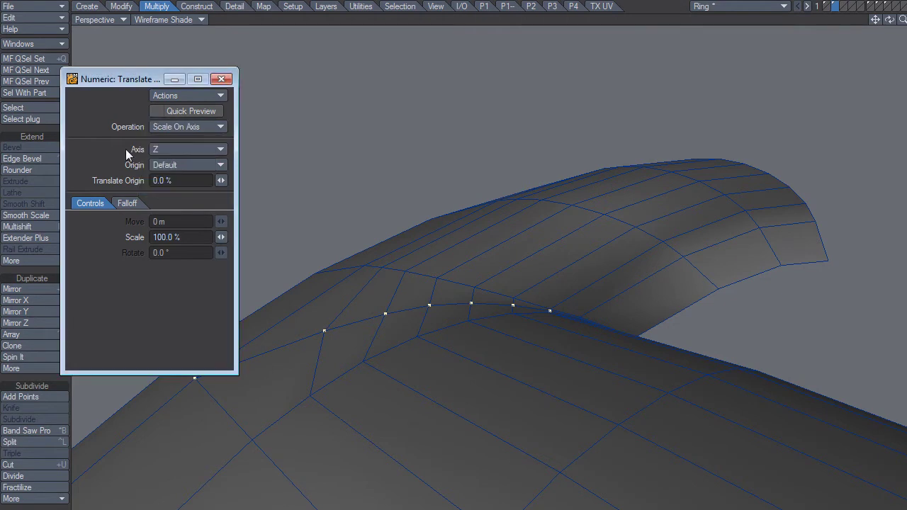
click(186, 149)
click(182, 127)
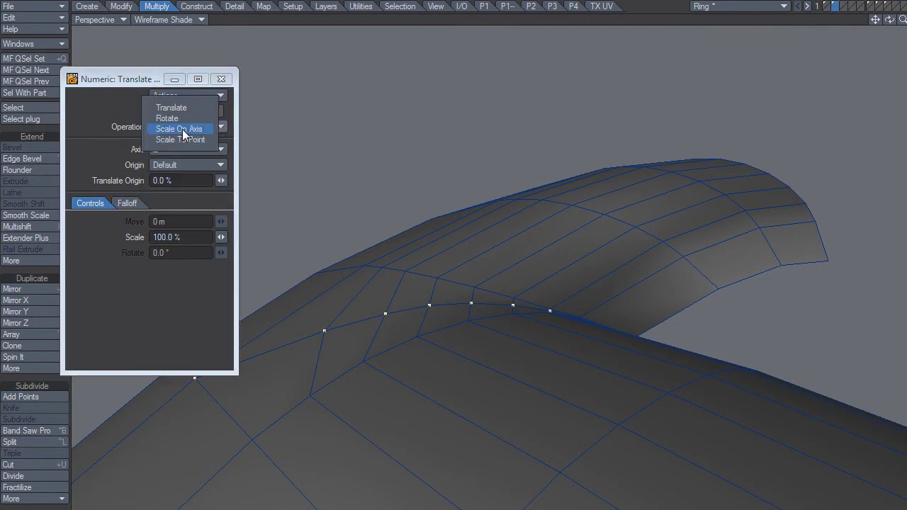
click(182, 130)
click(177, 149)
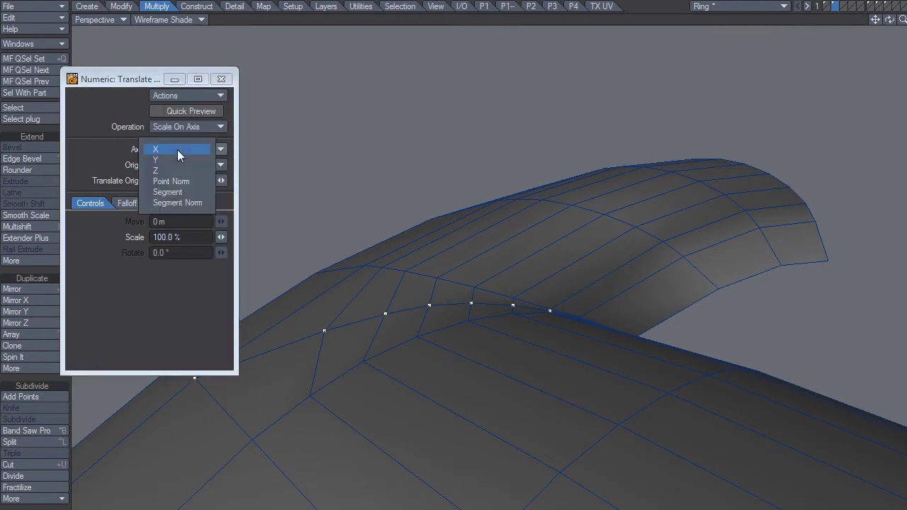
click(177, 203)
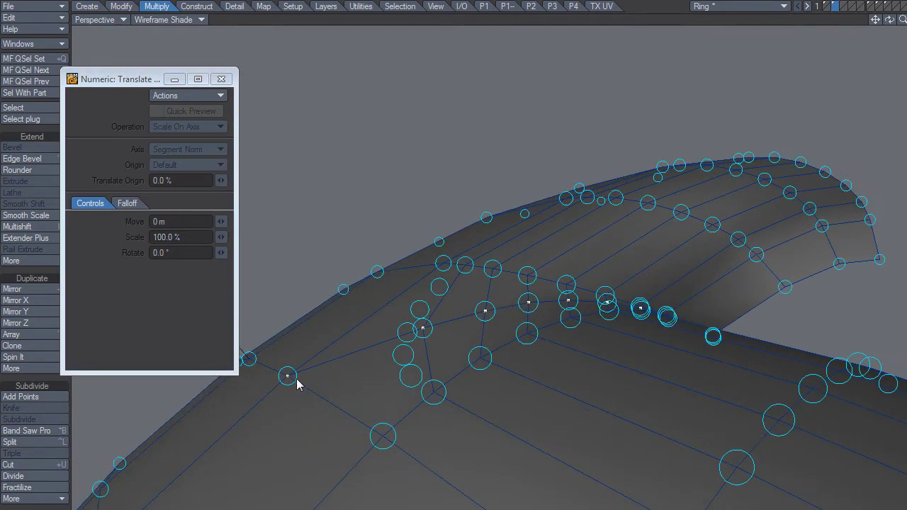
Step: Scale the crease points along their segment normals, then drop the tool
mouse_move(324, 376)
alt+mouse_down()
mouse_move(449, 373)
mouse_move(442, 382)
alt+mouse_up()
click(559, 330)
mouse_move(518, 354)
alt+mouse_down()
mouse_move(530, 341)
mouse_move(518, 308)
mouse_move(478, 304)
mouse_move(432, 318)
mouse_move(449, 313)
mouse_move(434, 315)
mouse_move(441, 361)
mouse_move(491, 402)
mouse_move(455, 338)
alt+mouse_up()
key(space)
Step: Close the Numeric window and Metaform-subdivide the tube
key(slash)
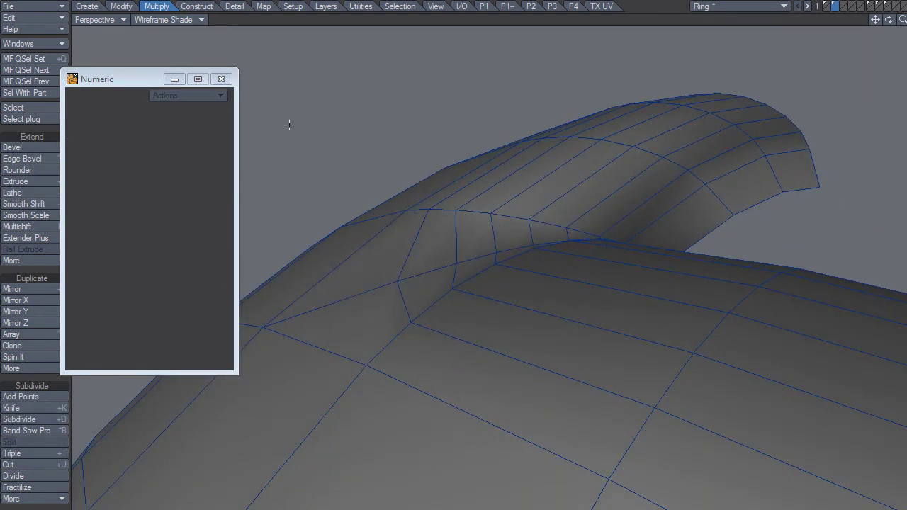
click(228, 82)
mouse_move(354, 223)
alt+mouse_down()
mouse_move(373, 297)
mouse_move(408, 306)
alt+mouse_up()
key(shift+d)
click(474, 63)
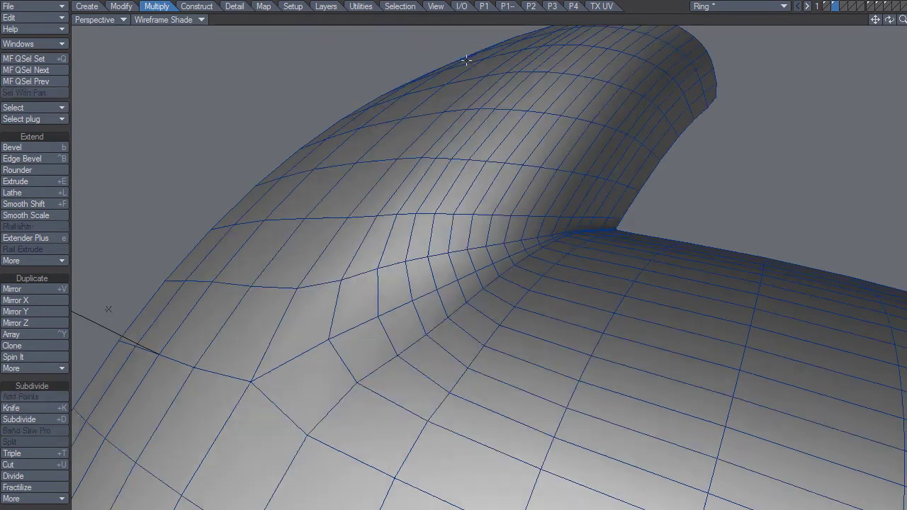
Step: Switch the Perspective viewport to Smooth Shade
mouse_move(472, 252)
alt+mouse_down()
mouse_move(376, 299)
mouse_move(358, 390)
mouse_move(385, 378)
mouse_move(394, 387)
mouse_move(435, 274)
mouse_move(454, 327)
mouse_move(447, 321)
alt+mouse_up()
click(175, 20)
click(158, 38)
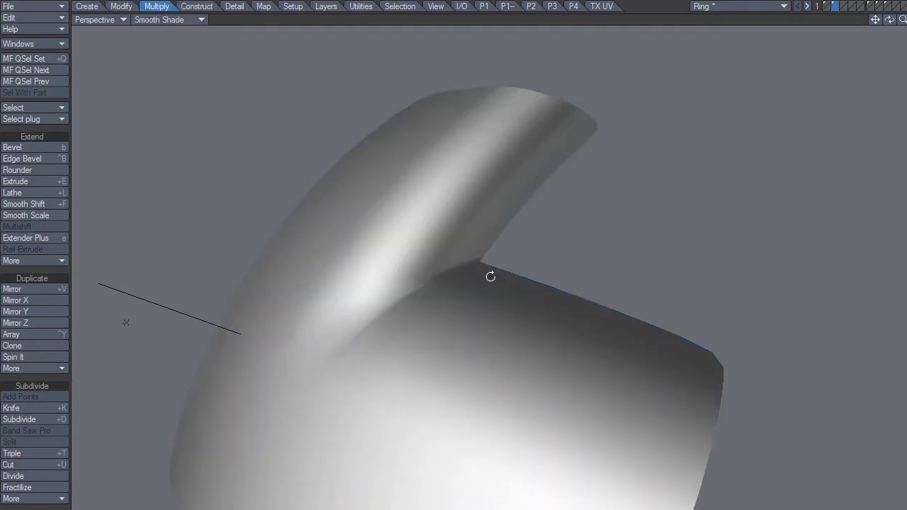
mouse_move(492, 290)
alt+mouse_down()
mouse_move(561, 324)
mouse_move(431, 326)
mouse_move(423, 347)
alt+mouse_up()
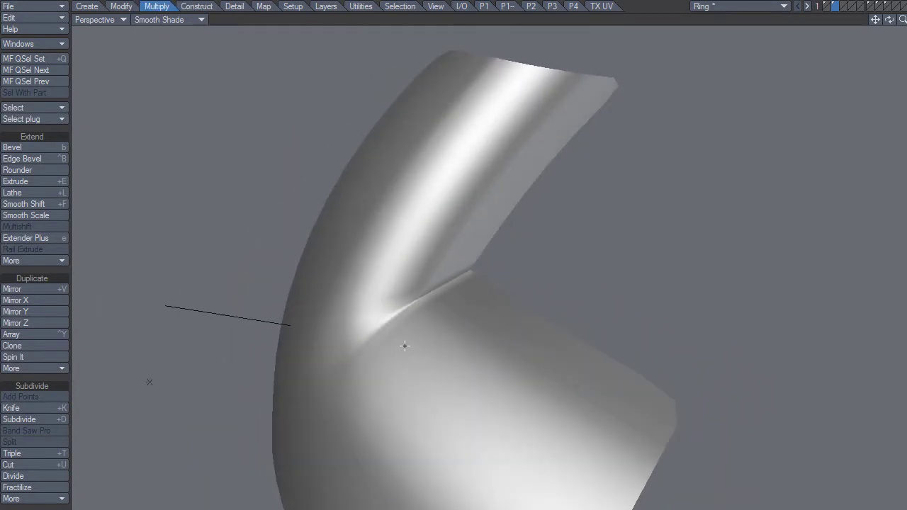
Step: Metaform-subdivide again and compare the bend using undo and redo
key(shift+d)
click(415, 63)
click(464, 62)
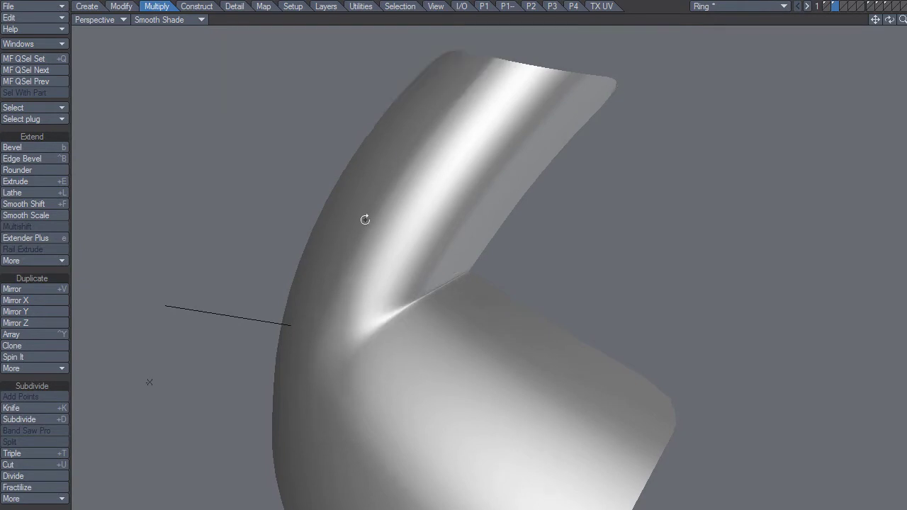
mouse_move(362, 235)
alt+mouse_down()
mouse_move(391, 305)
mouse_move(340, 297)
mouse_move(394, 297)
mouse_move(359, 307)
mouse_move(380, 336)
mouse_move(457, 348)
mouse_move(496, 330)
mouse_move(459, 352)
alt+mouse_up()
alt+drag(409, 407, 406, 387)
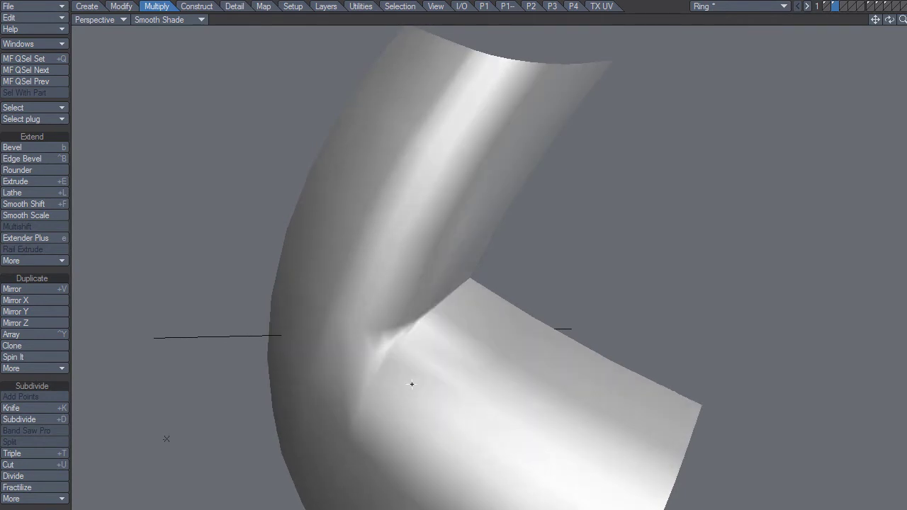
key(ctrl+g)
key(ctrl+w)
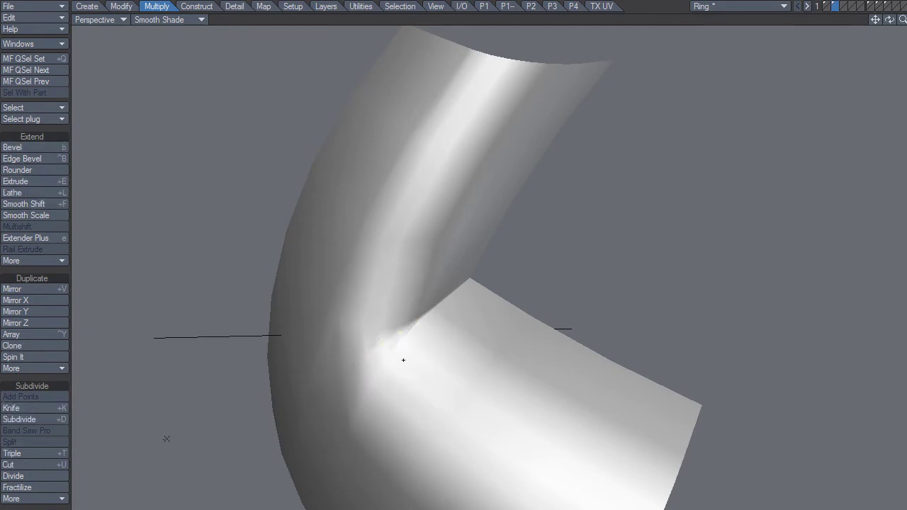
Step: Apply another Metaform subdivision and orbit to inspect the softened inner bend
key(shift+d)
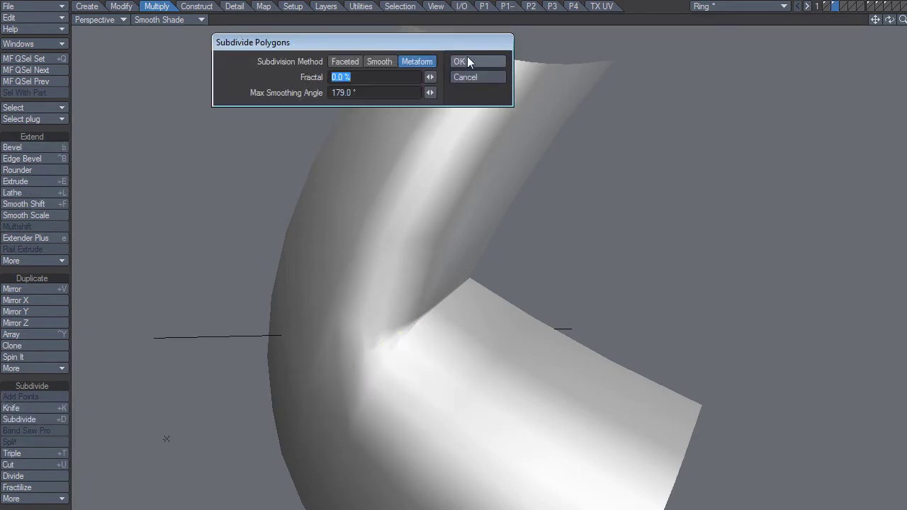
click(468, 59)
alt+drag(457, 263, 448, 269)
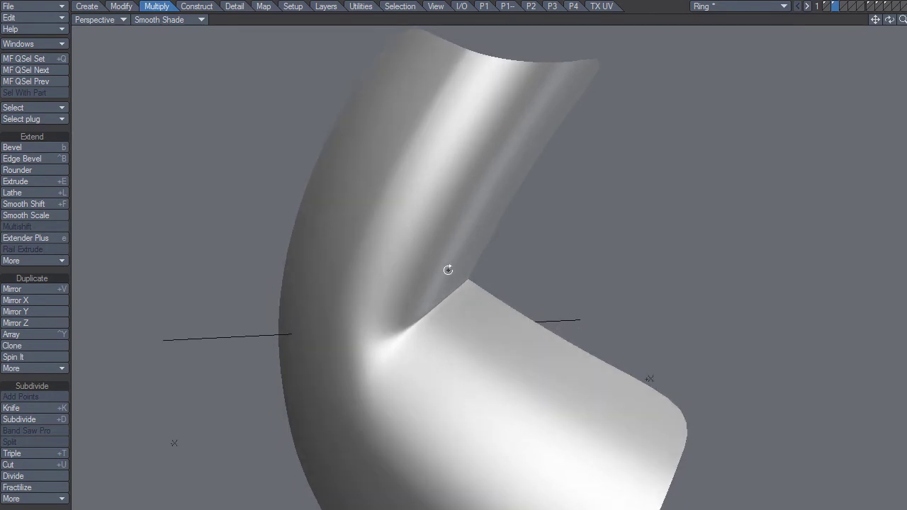
mouse_move(393, 352)
alt+mouse_down()
mouse_move(395, 367)
mouse_move(381, 374)
mouse_move(426, 362)
mouse_move(389, 388)
mouse_move(415, 385)
alt+mouse_up()
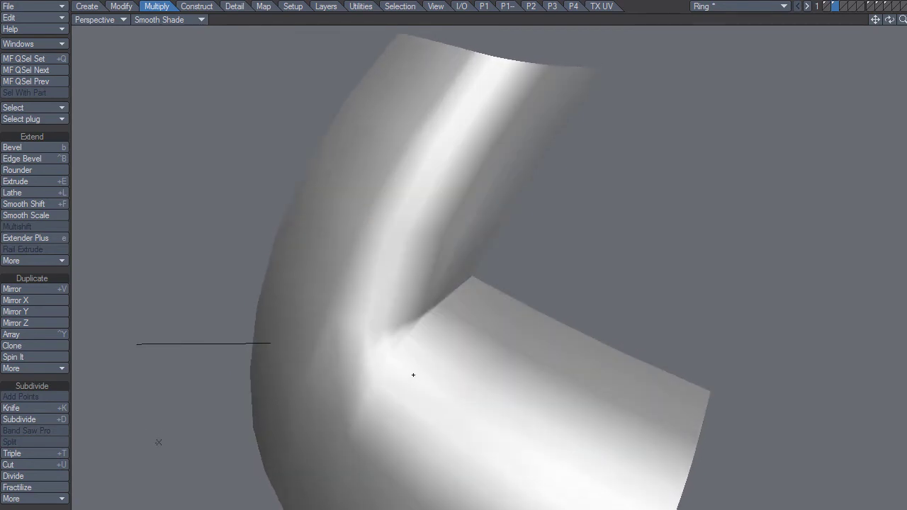
alt+drag(413, 374, 413, 374)
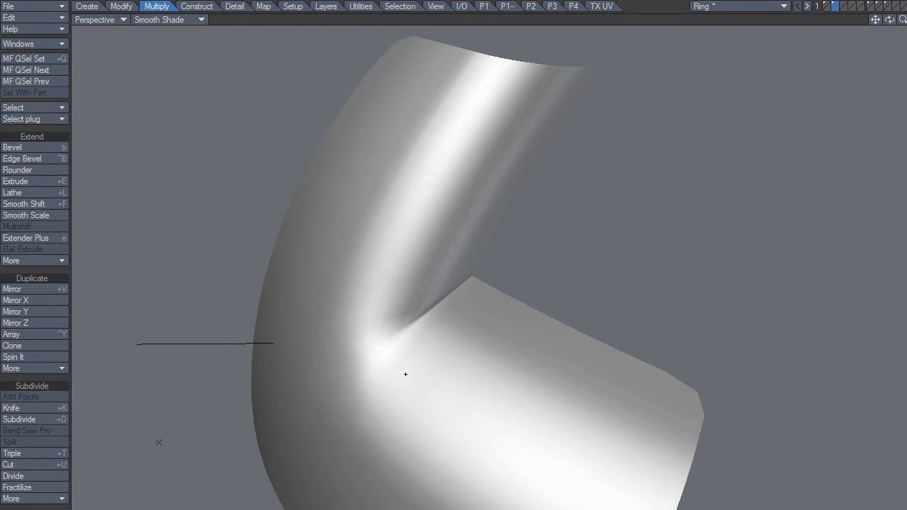
click(177, 21)
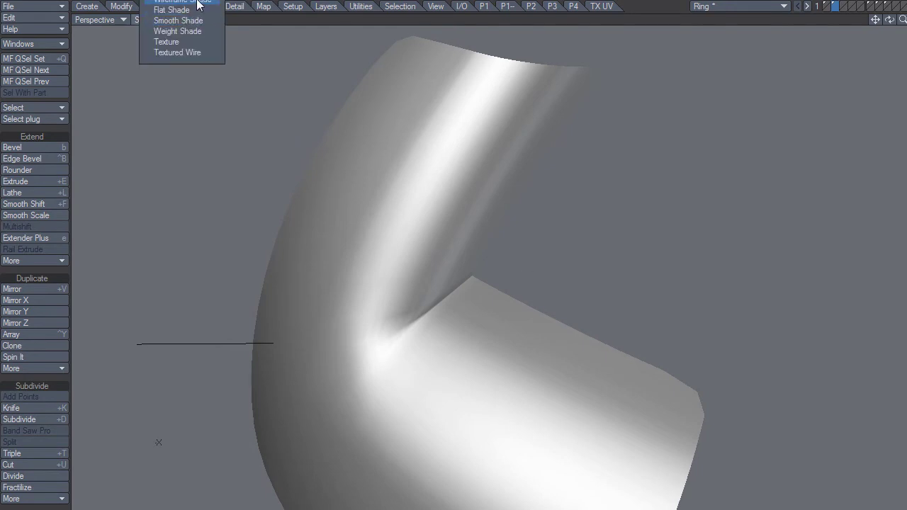
Step: Switch to Wireframe Shade and subdivide the tube into a dense grid
click(205, 5)
mouse_move(376, 347)
alt+mouse_down()
mouse_move(486, 243)
mouse_move(478, 312)
mouse_move(470, 274)
mouse_move(356, 237)
mouse_move(413, 299)
mouse_move(461, 269)
mouse_move(439, 316)
mouse_move(468, 239)
mouse_move(435, 304)
mouse_move(532, 348)
mouse_move(427, 345)
mouse_move(404, 391)
mouse_move(427, 394)
mouse_move(471, 324)
mouse_move(411, 367)
mouse_move(389, 249)
mouse_move(401, 263)
mouse_move(392, 314)
alt+mouse_up()
key(ctrl+d)
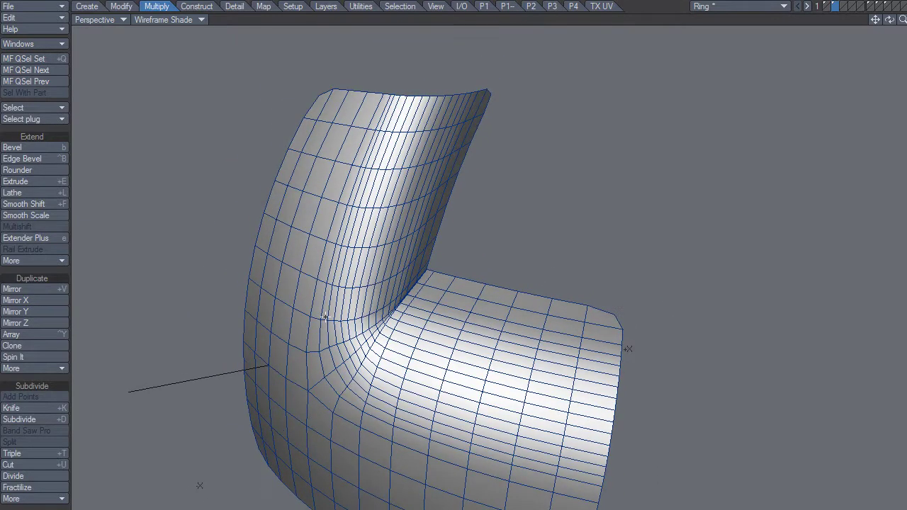
Step: Reduce the bent tube onto an empty layer with Reduce Polys + at 0.5
click(843, 6)
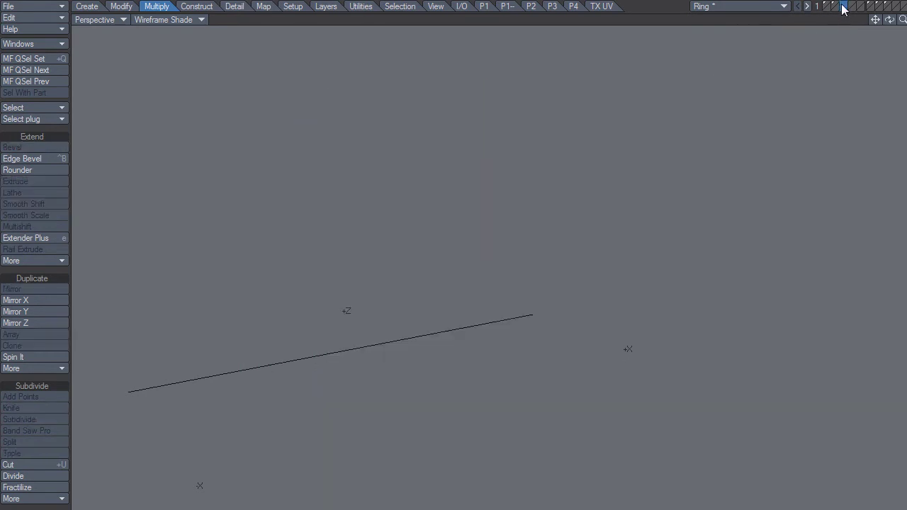
alt+drag(462, 278, 438, 183)
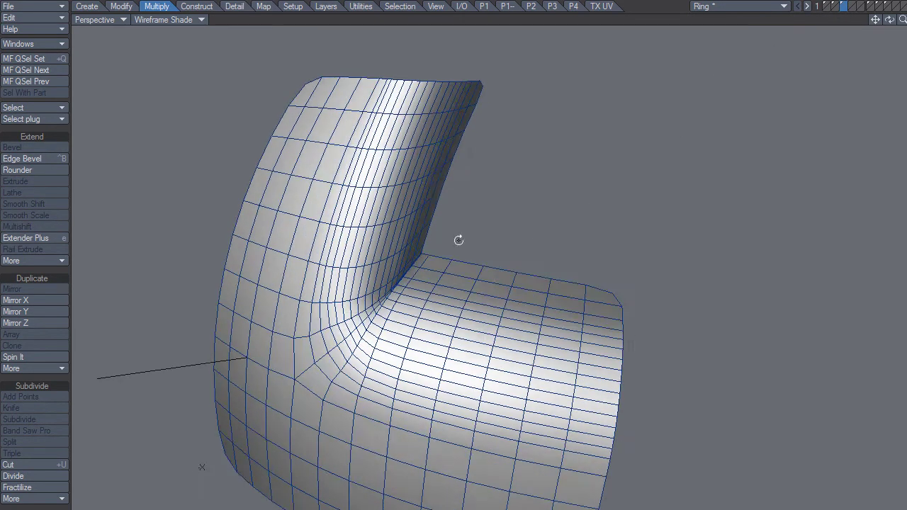
click(237, 7)
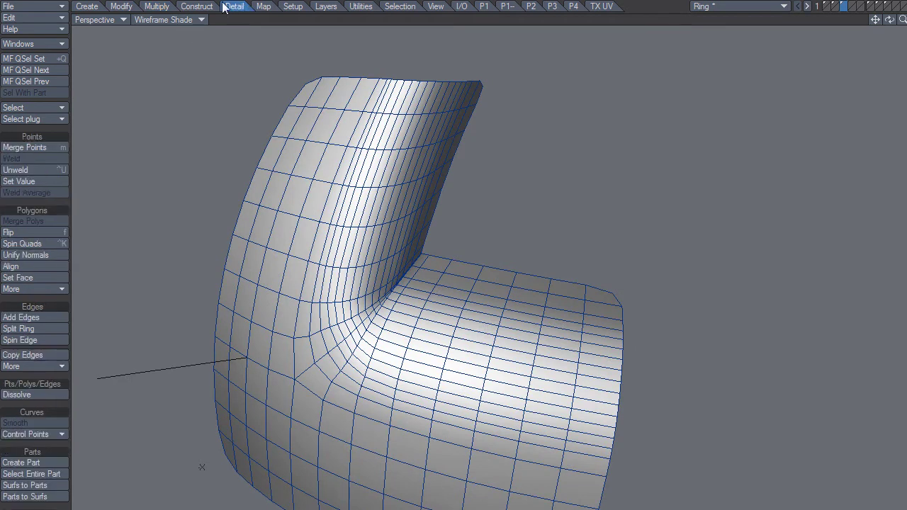
click(205, 8)
click(33, 171)
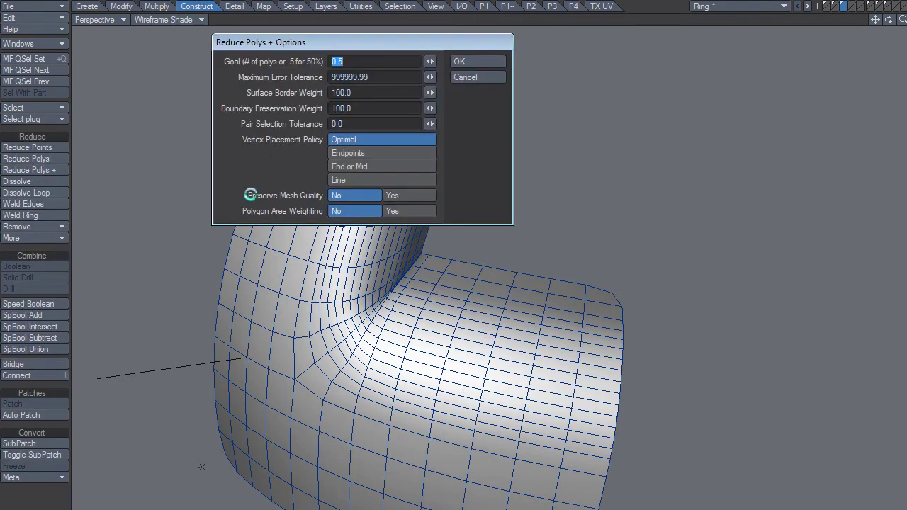
click(467, 62)
mouse_move(385, 325)
alt+mouse_down()
mouse_move(648, 334)
mouse_move(394, 324)
mouse_move(397, 334)
alt+mouse_up()
Step: Compare the dense tube layer against the reduced low-poly layer
key(Delete)
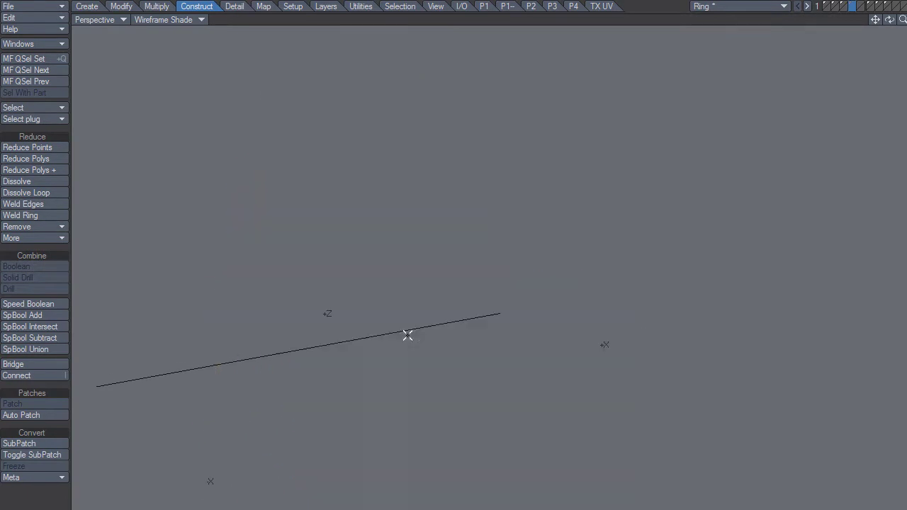
click(841, 7)
mouse_move(425, 269)
alt+mouse_down()
mouse_move(441, 286)
mouse_move(446, 255)
mouse_move(418, 285)
alt+mouse_up()
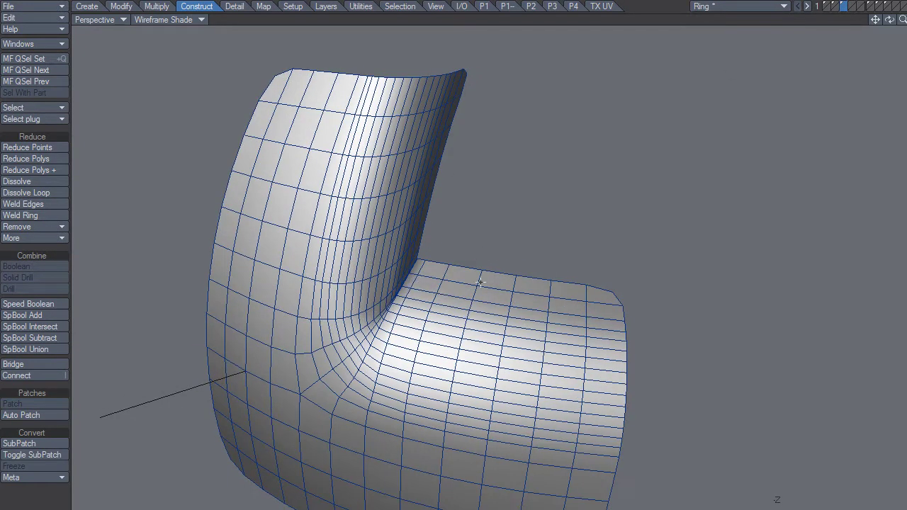
click(889, 7)
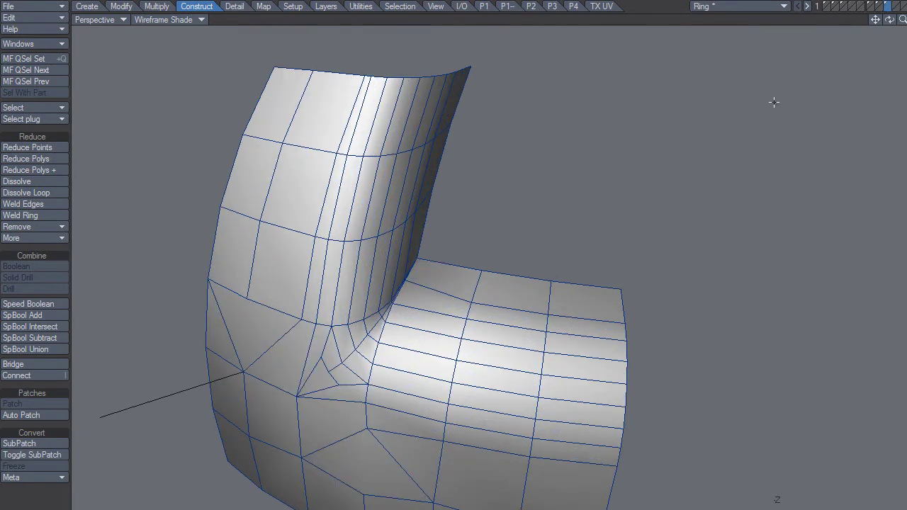
Step: On the low-poly tube layer, paint-select the inner-corner polygons and delete them
click(871, 6)
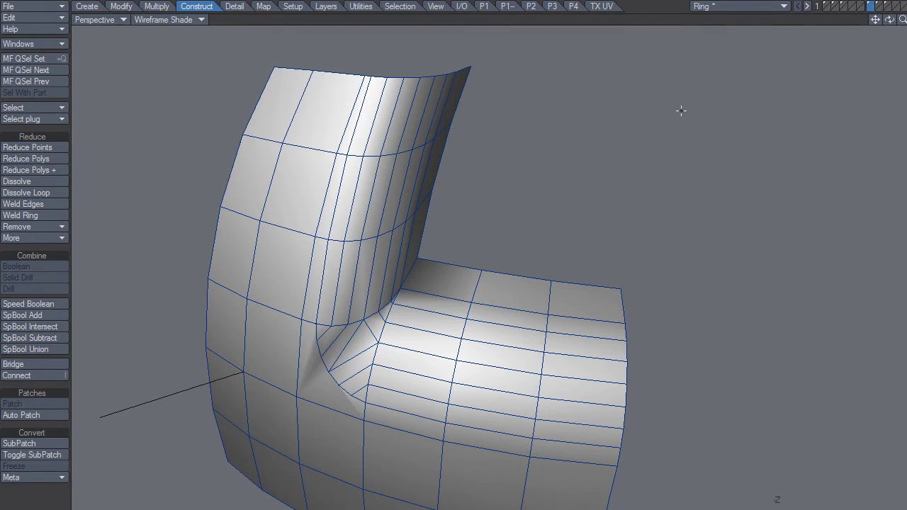
click(851, 7)
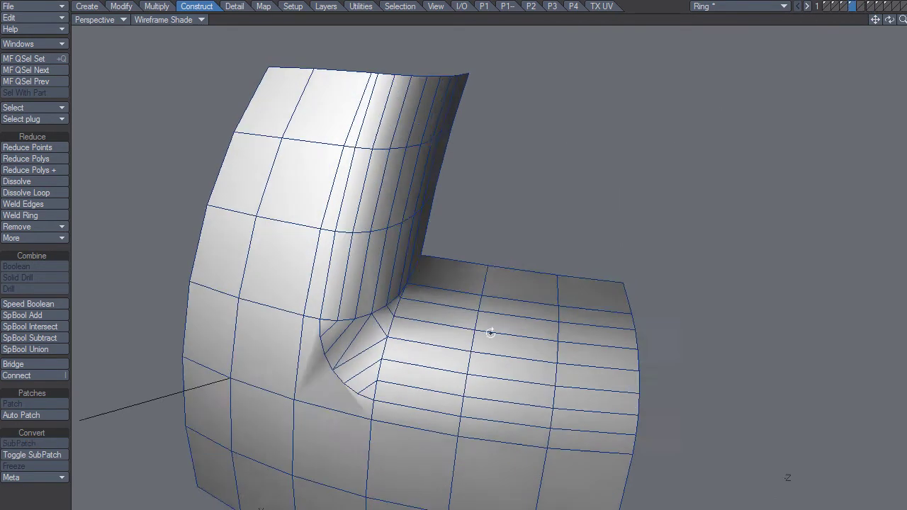
scroll(425, 319, up, 2)
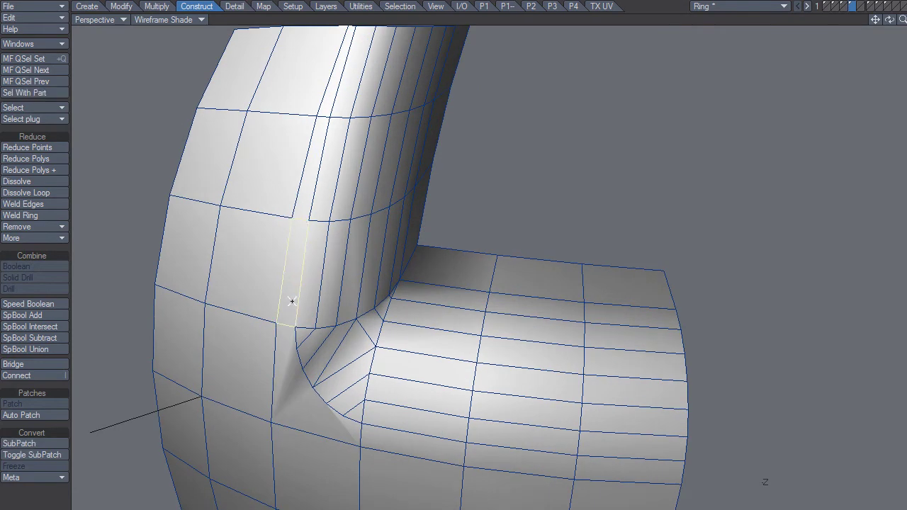
mouse_move(290, 308)
mouse_down()
mouse_move(394, 418)
mouse_move(371, 435)
mouse_move(311, 360)
mouse_up()
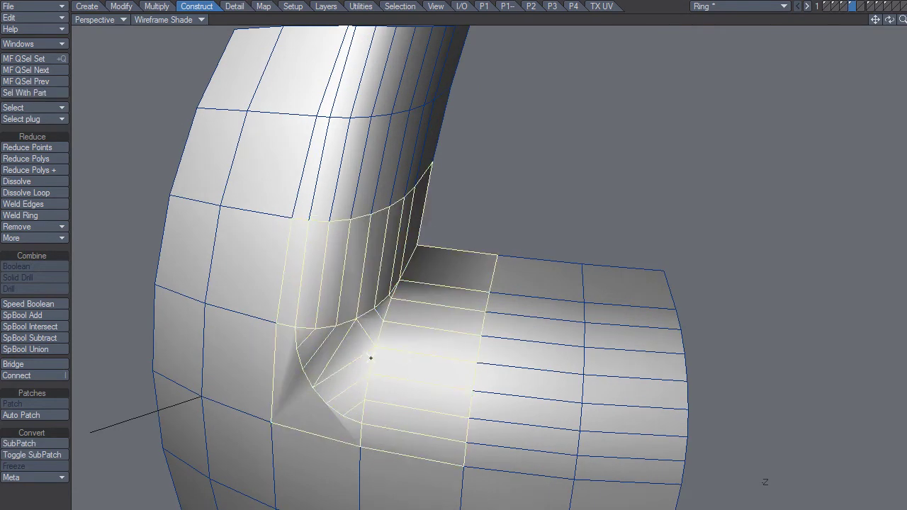
key(Delete)
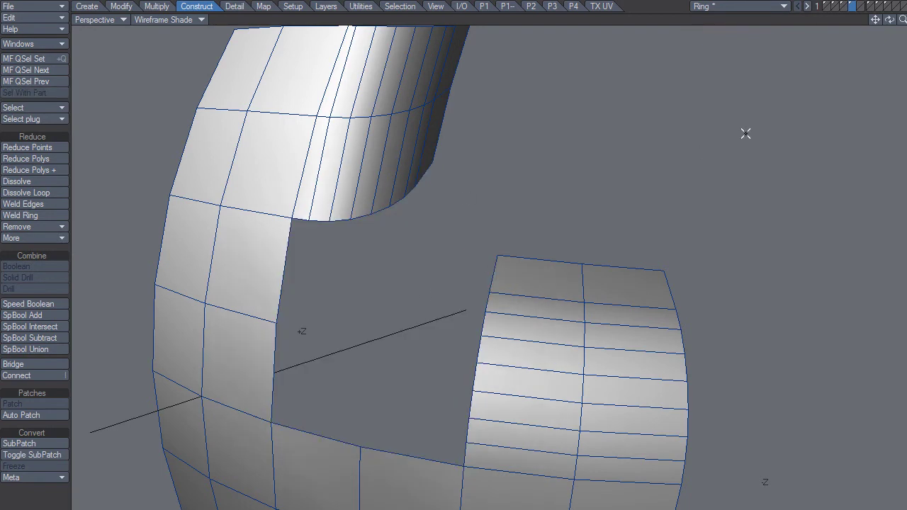
Step: Paste the dense corner patch into the hole, flip its faces, and select a strip beside the corner
click(847, 10)
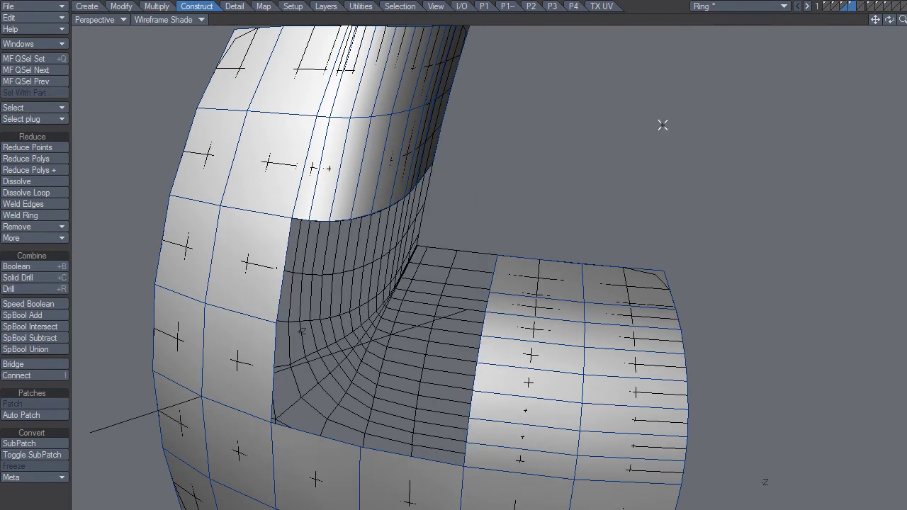
key(f)
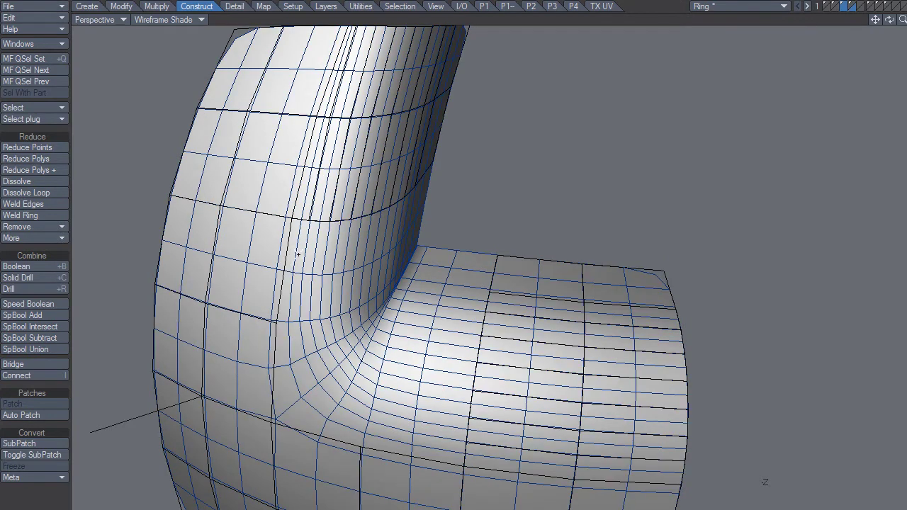
alt+drag(304, 254, 421, 313)
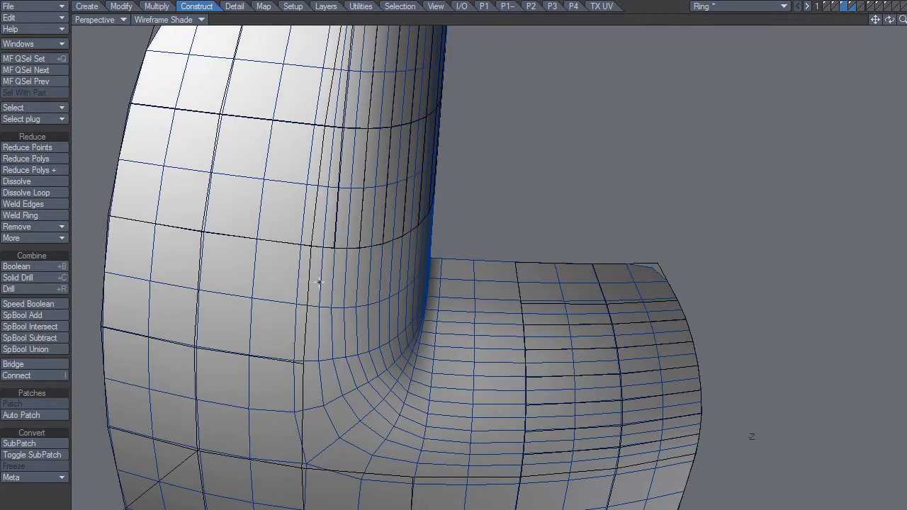
mouse_move(317, 284)
mouse_down()
mouse_move(364, 461)
mouse_move(499, 472)
mouse_move(499, 250)
mouse_up()
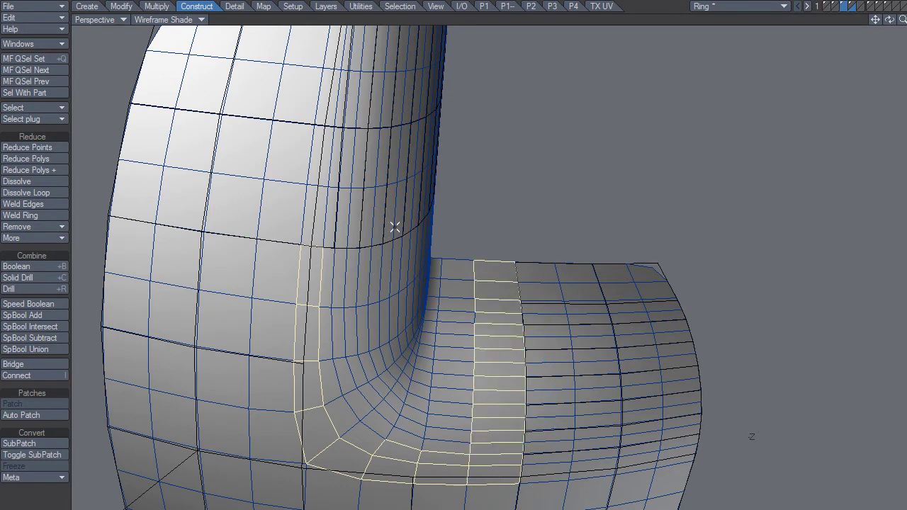
Step: Select the inner-corner fillet polygons band by band
mouse_move(319, 236)
right_down()
mouse_move(447, 192)
mouse_move(363, 211)
right_up()
alt+drag(456, 265, 409, 214)
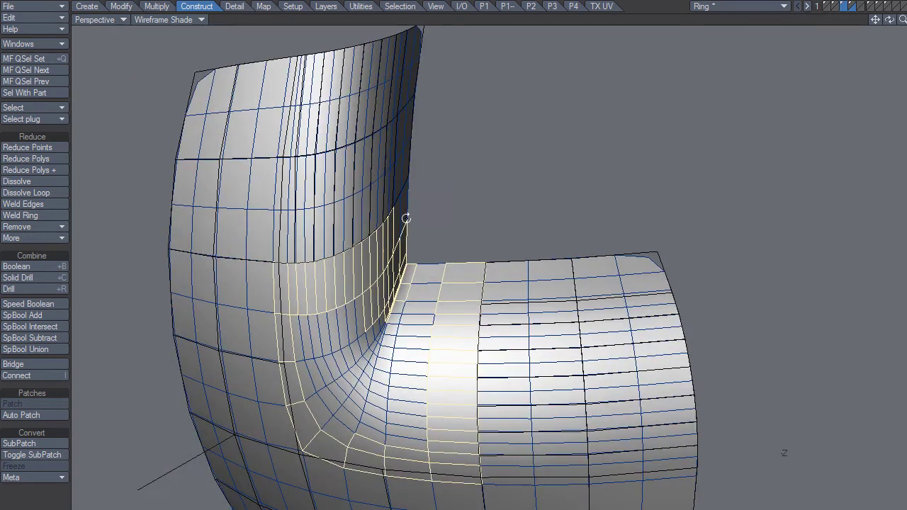
mouse_move(437, 170)
right_down()
mouse_move(433, 227)
mouse_move(438, 186)
right_up()
right_drag(282, 301, 395, 305)
mouse_move(362, 385)
alt+mouse_down()
mouse_move(426, 348)
mouse_move(381, 403)
alt+mouse_up()
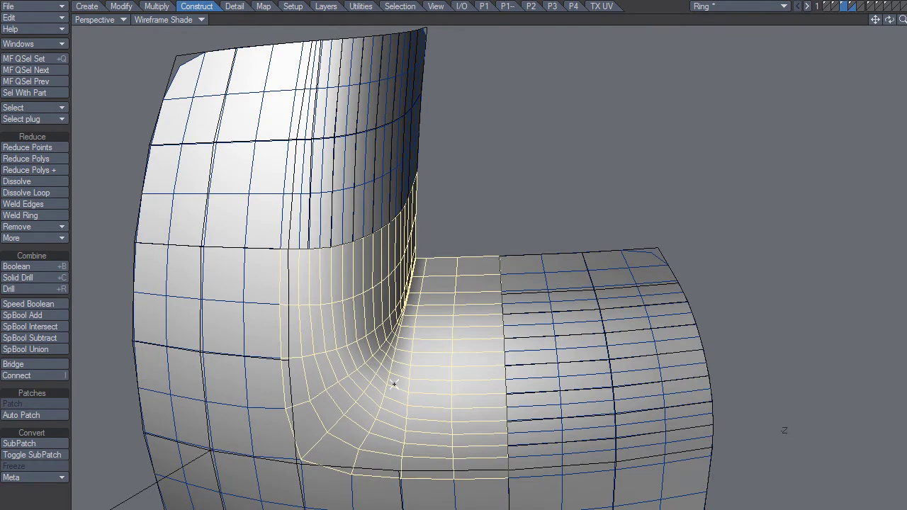
Step: Test inverting and deleting the selection with undo, then isolate the fillet against a background tube
key(quotedbl)
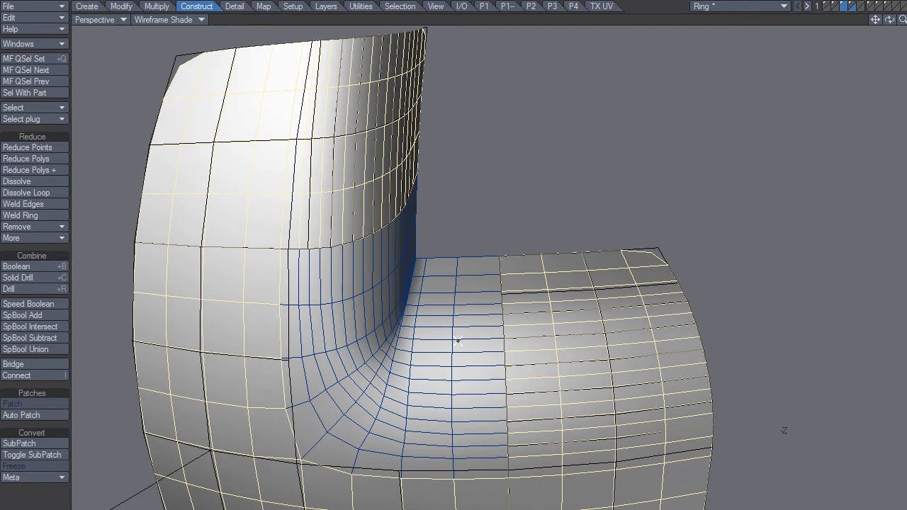
key(quotedbl)
key(Delete)
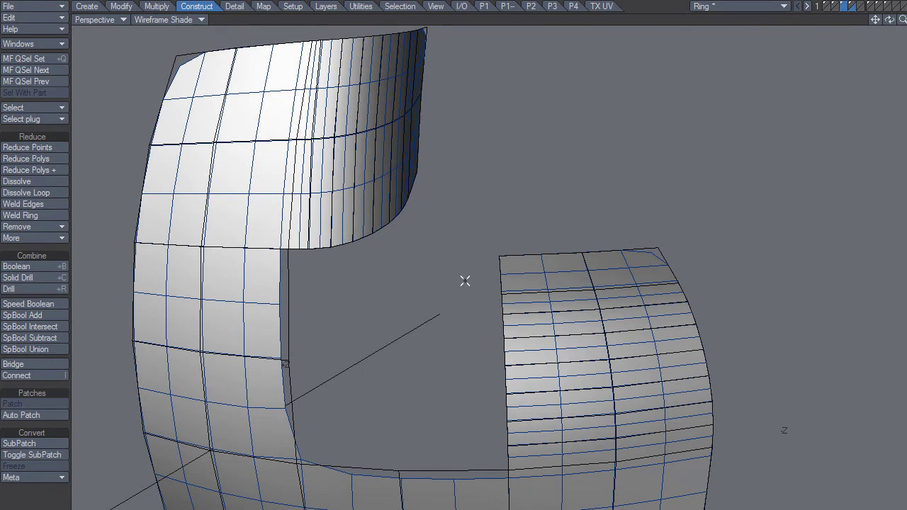
key(ctrl+z)
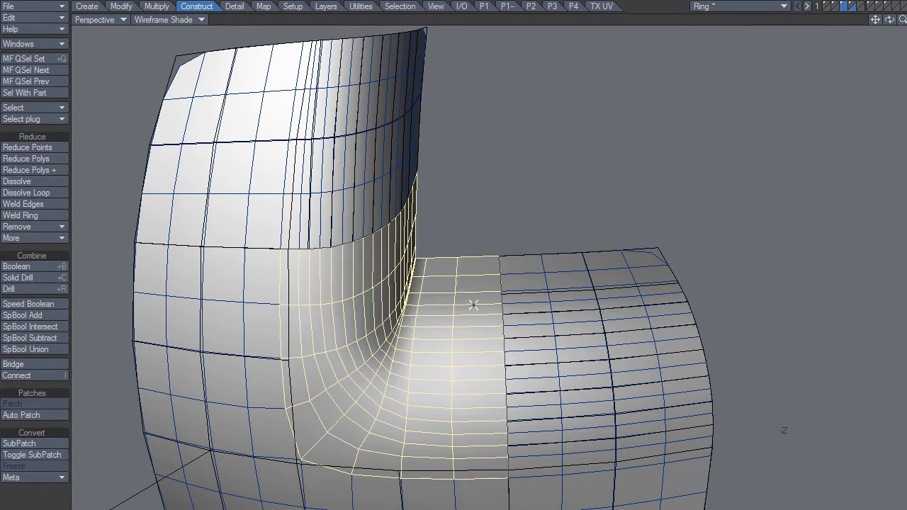
key(equal)
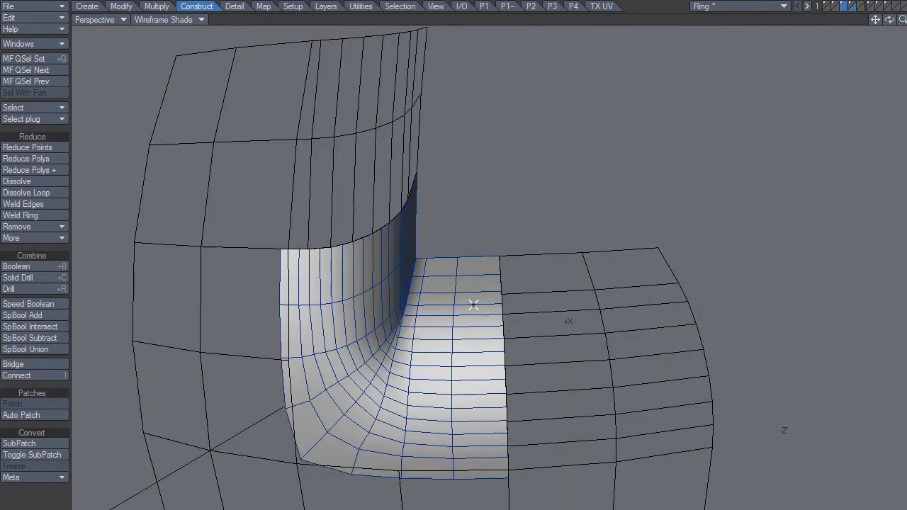
Step: Bring the coarse tube and dense fillet layers into the foreground together and orbit around them
mouse_move(473, 304)
alt+mouse_down()
mouse_move(427, 328)
mouse_move(557, 299)
mouse_move(467, 399)
mouse_move(397, 347)
mouse_move(416, 403)
alt+mouse_up()
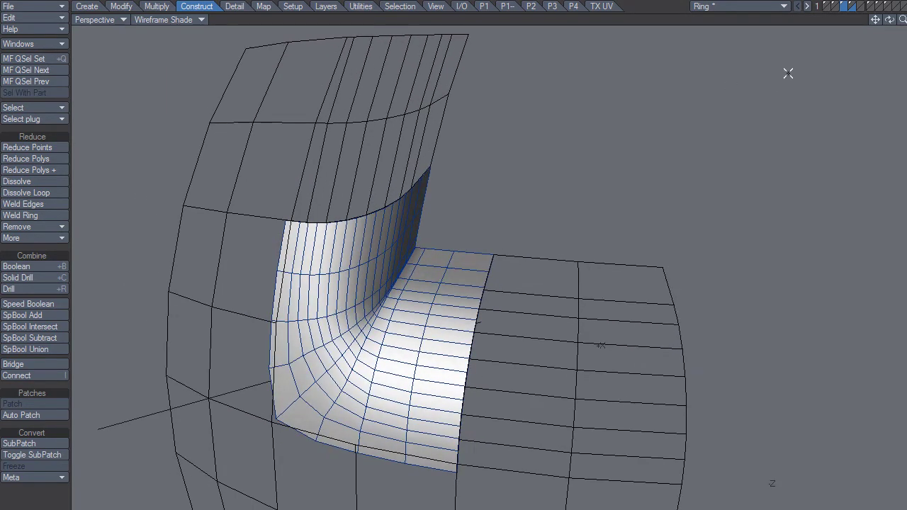
shift+click(851, 6)
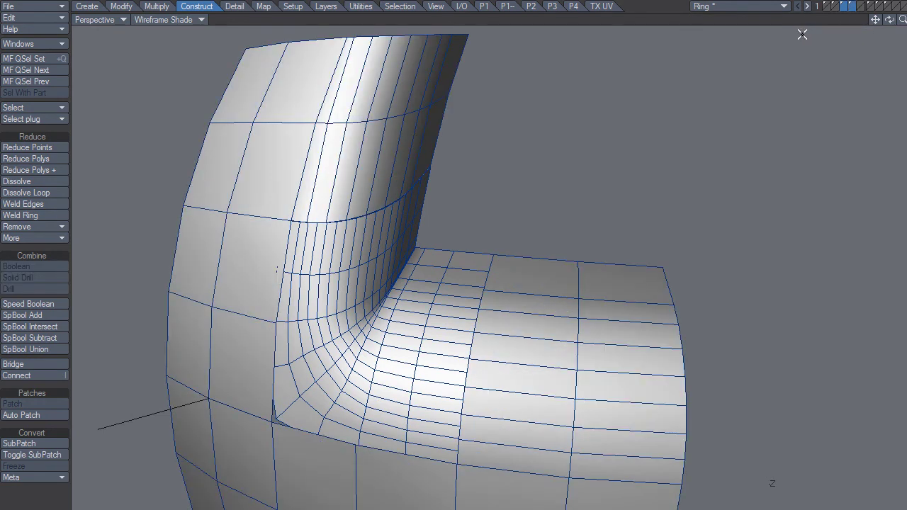
click(843, 7)
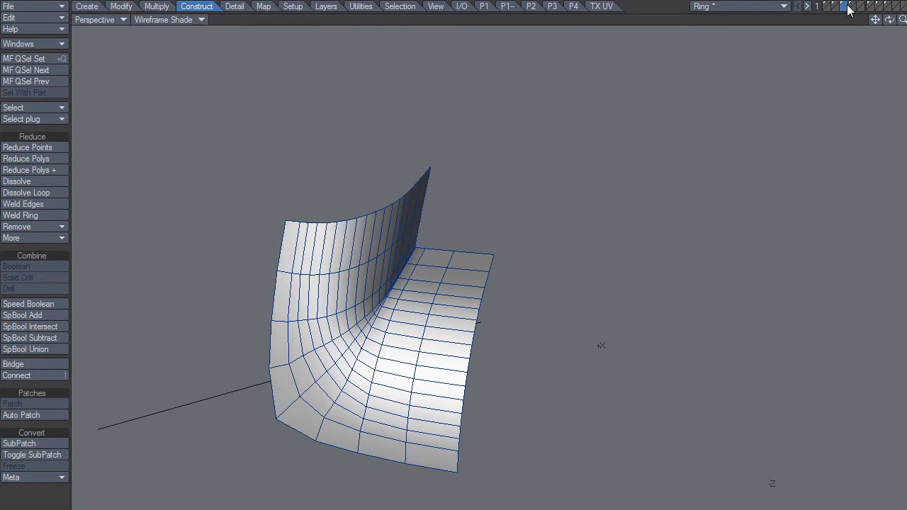
shift+click(850, 7)
click(849, 6)
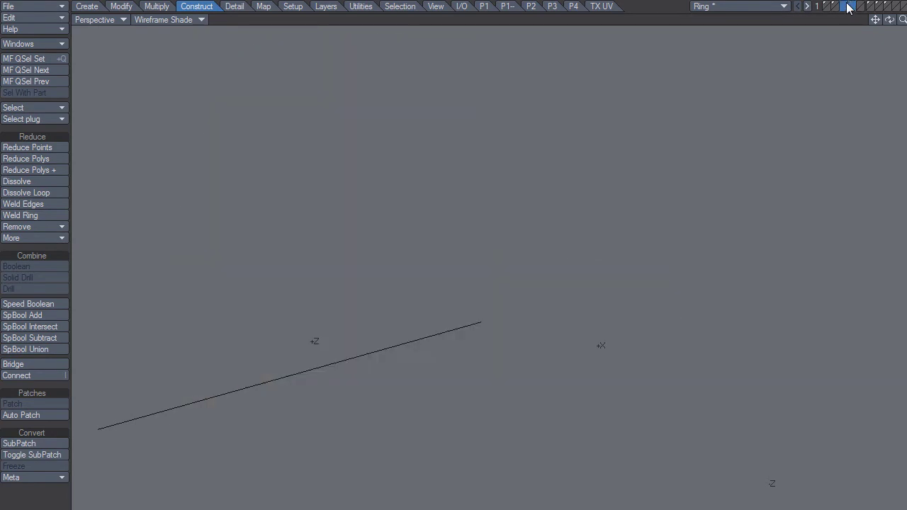
click(850, 6)
click(843, 6)
click(849, 6)
mouse_move(386, 329)
alt+mouse_down()
mouse_move(439, 338)
mouse_move(445, 330)
mouse_move(422, 328)
mouse_move(428, 355)
mouse_move(442, 341)
mouse_move(448, 349)
alt+mouse_up()
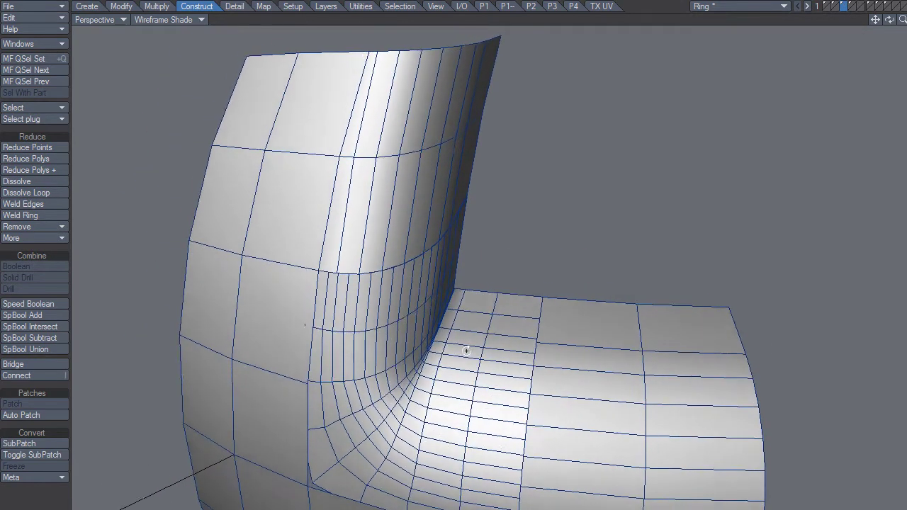
Step: Tilt toward the upright wall and drag-select the polygon band just above the corner patch
drag(466, 348, 459, 343)
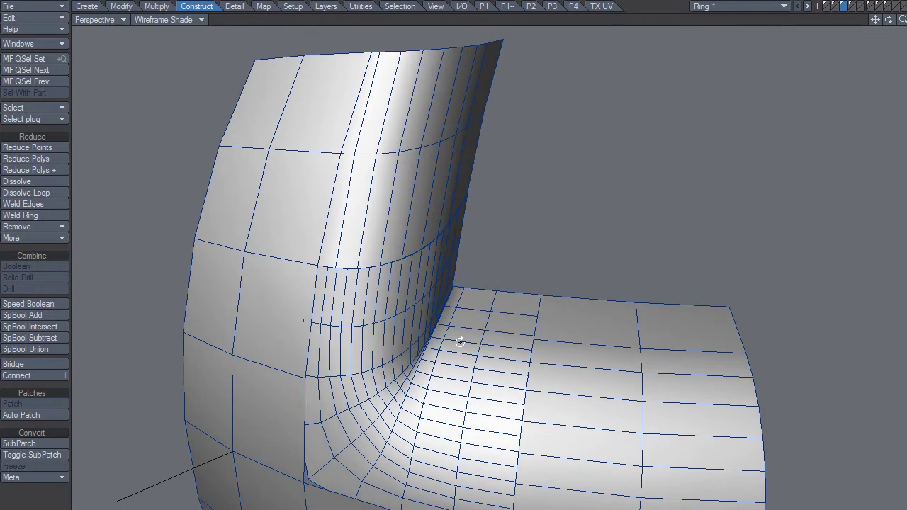
mouse_move(426, 310)
alt+mouse_down()
mouse_move(328, 293)
mouse_move(344, 309)
mouse_move(356, 308)
alt+mouse_up()
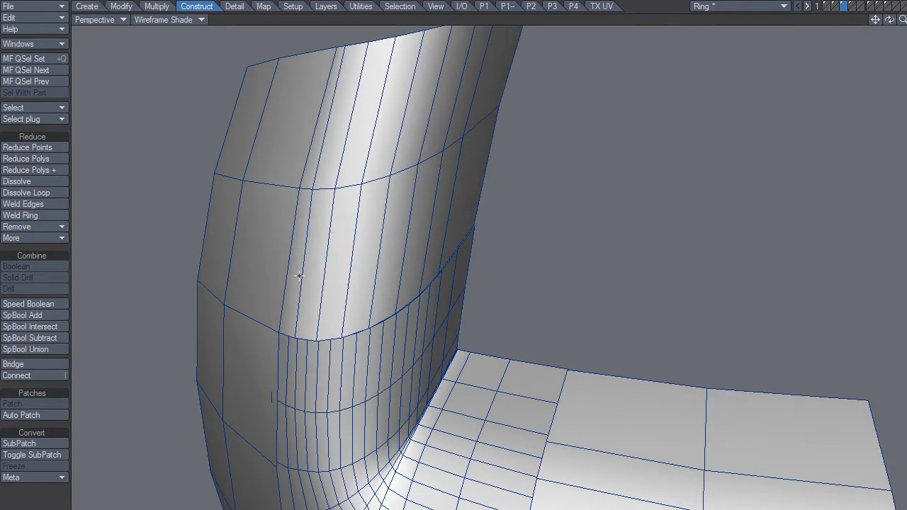
drag(301, 290, 482, 197)
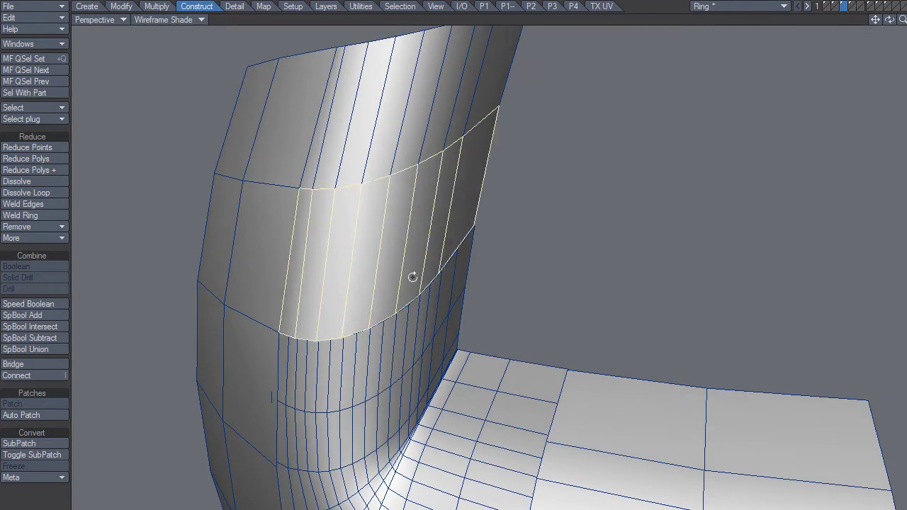
Step: Subdivide the band with Metaform, inspect the result, then undo it
key(shift+d)
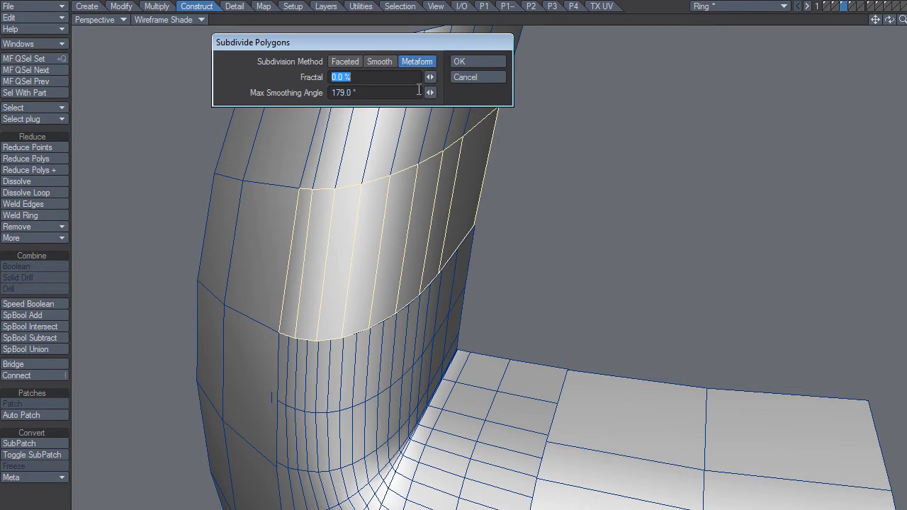
click(477, 61)
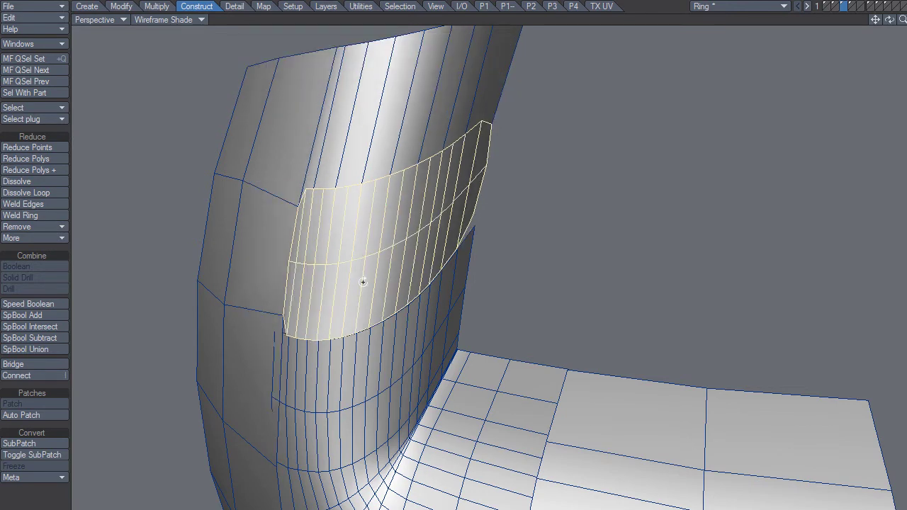
mouse_move(364, 281)
alt+mouse_down()
mouse_move(334, 272)
mouse_move(371, 269)
alt+mouse_up()
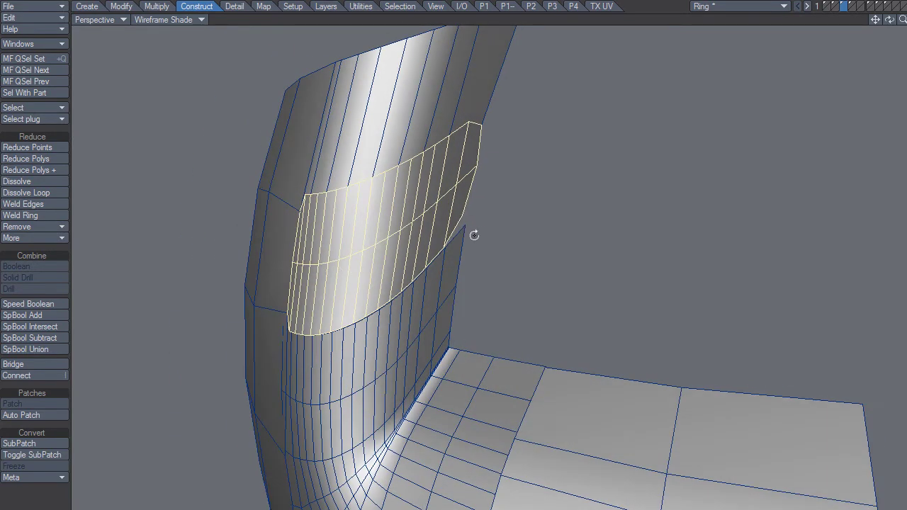
alt+drag(486, 176, 458, 279)
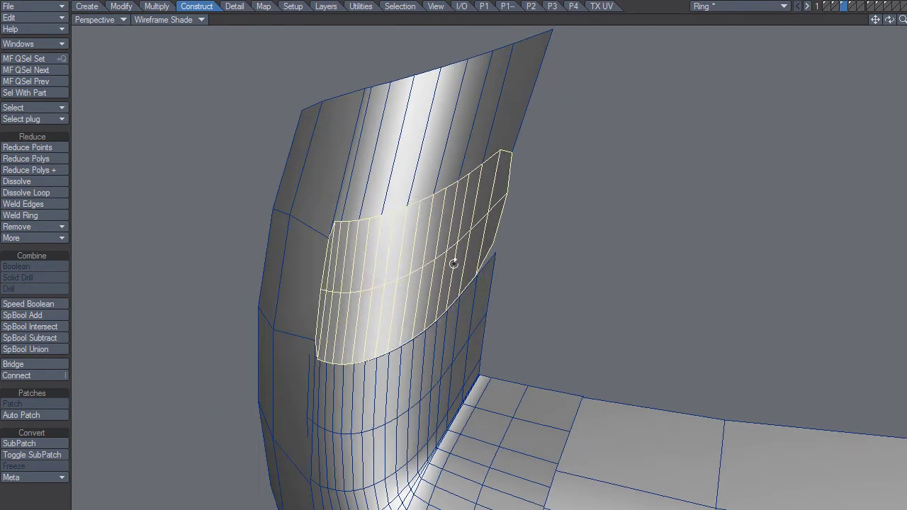
key(slash)
double_click(457, 279)
alt+drag(425, 304, 510, 282)
key(Tab)
mouse_move(329, 338)
alt+mouse_down()
mouse_move(385, 331)
mouse_move(365, 317)
alt+mouse_up()
Step: Subdivide the band again with Metaform into a denser grid and deselect
key(shift+d)
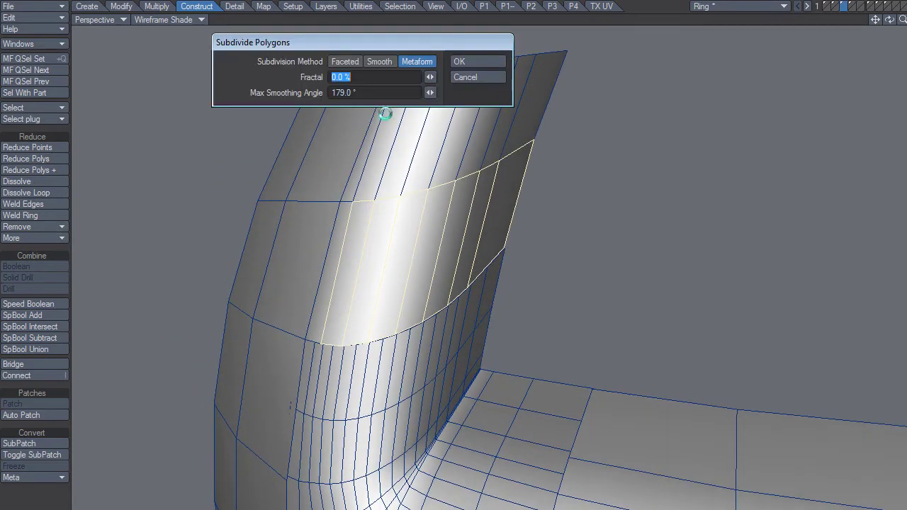
click(482, 60)
mouse_move(483, 261)
alt+mouse_down()
mouse_move(415, 288)
mouse_move(490, 297)
mouse_move(455, 285)
alt+mouse_up()
key(slash)
Step: Zoom and orbit around the column to inspect the notch and gap against the coarse wall
alt+drag(511, 265, 486, 252)
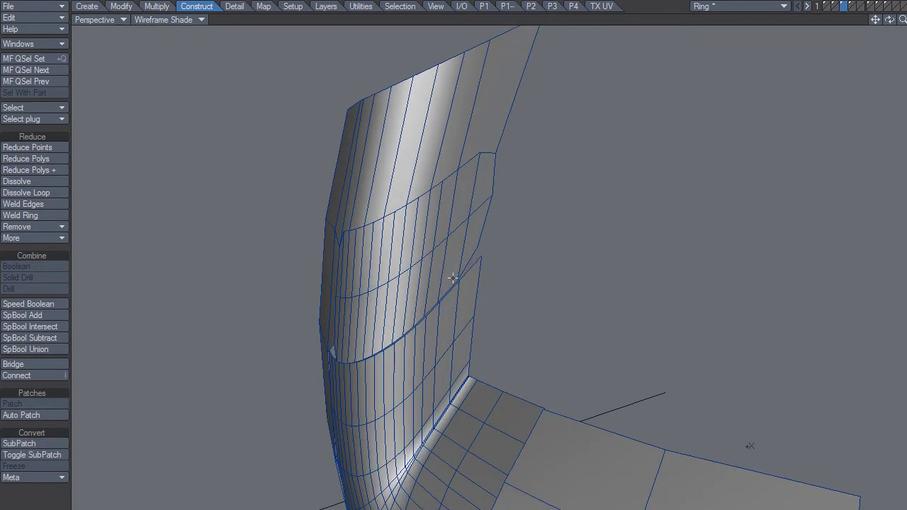
mouse_move(441, 274)
alt+mouse_down()
mouse_move(522, 274)
mouse_move(462, 266)
alt+mouse_up()
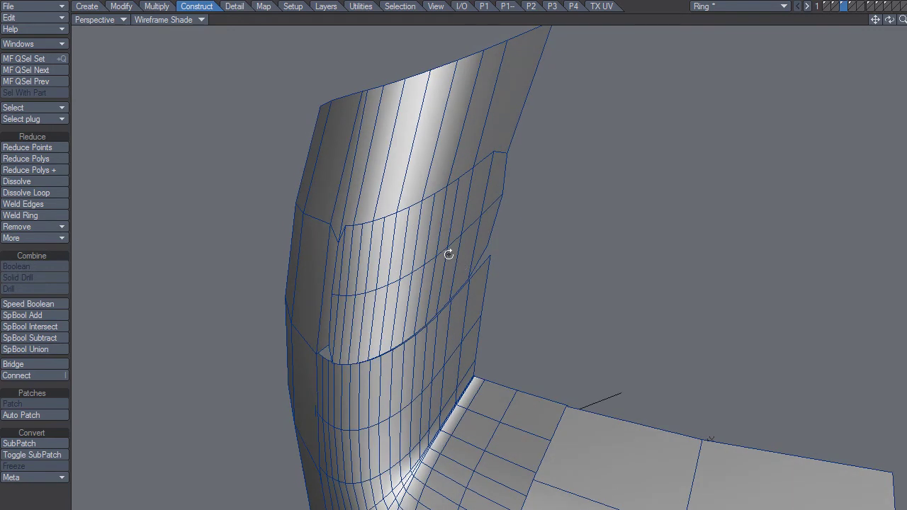
alt+drag(454, 202, 444, 246)
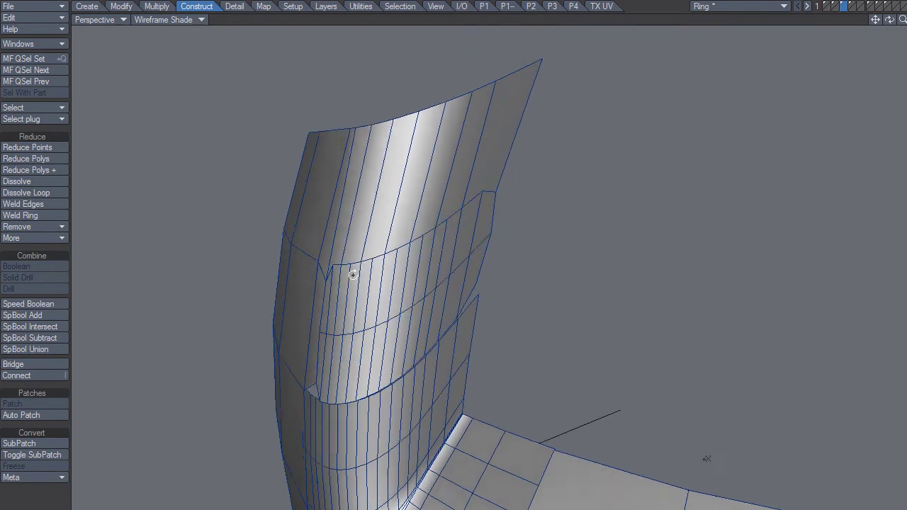
scroll(330, 272, up, 1)
scroll(344, 259, up, 1)
scroll(352, 265, up, 1)
scroll(401, 294, up, 2)
alt+drag(401, 294, 378, 280)
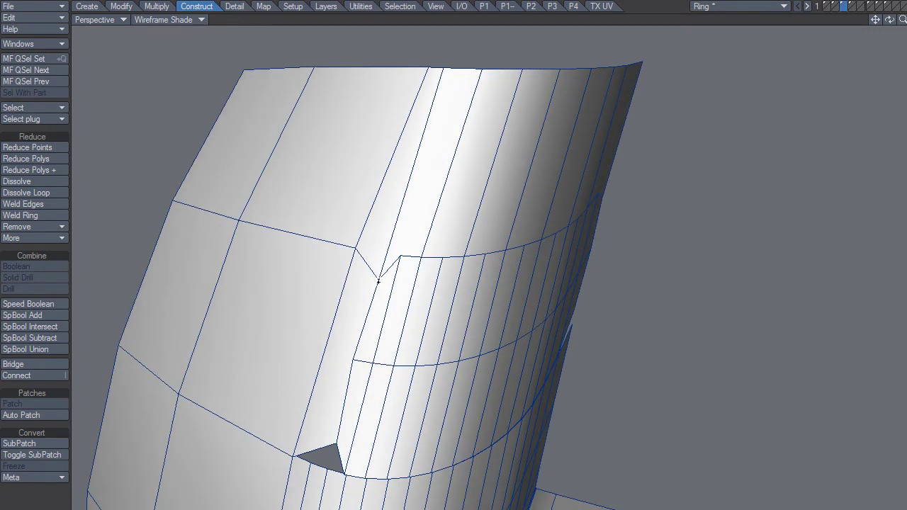
alt+shift+drag(336, 373, 349, 362)
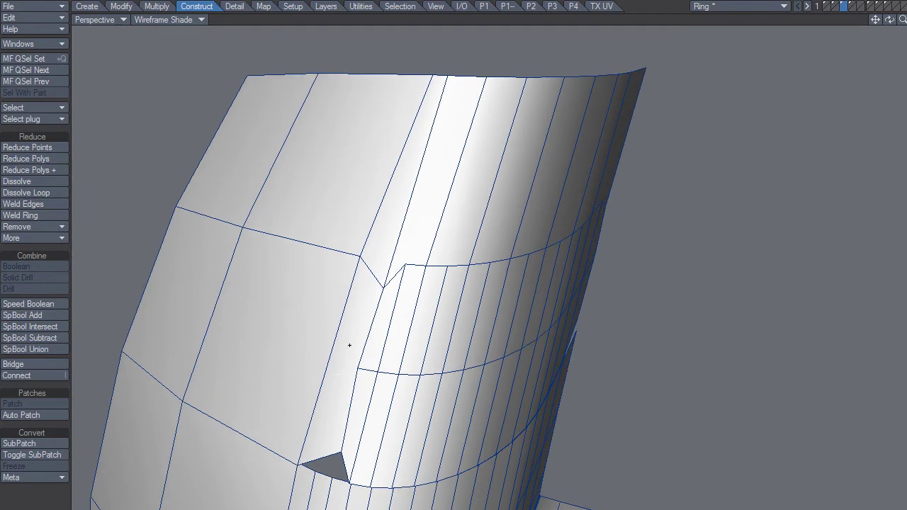
alt+drag(346, 395, 399, 309)
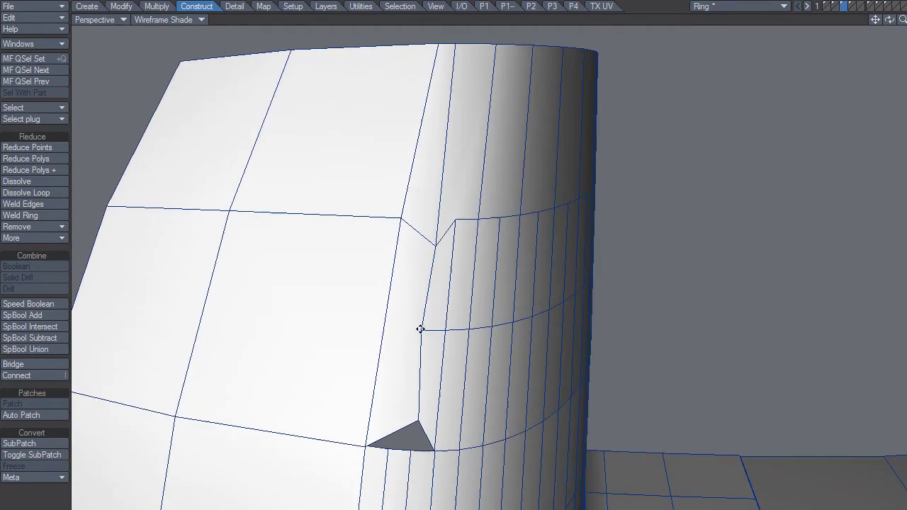
Step: Undo the Metaform result and re-subdivide the band with Faceted subdivision, then deselect
key(u)
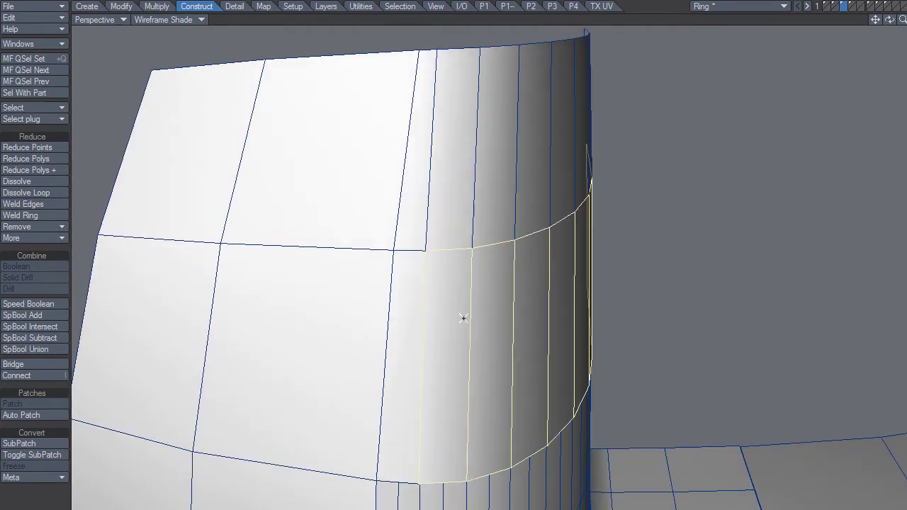
alt+drag(492, 320, 377, 329)
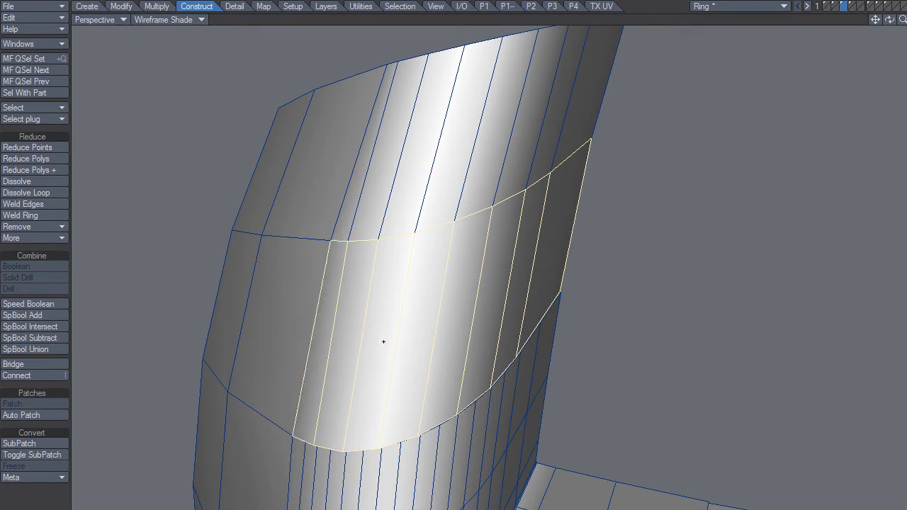
alt+drag(386, 342, 378, 333)
key(shift+d)
click(352, 64)
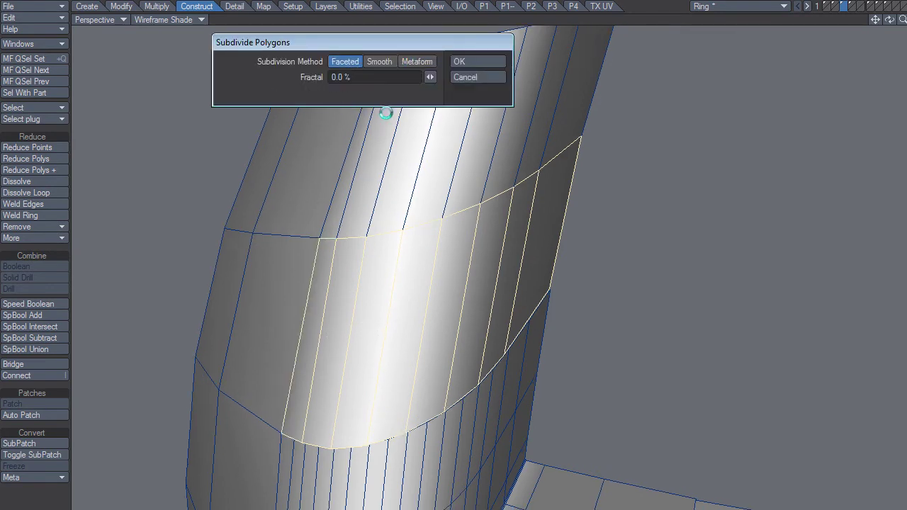
click(495, 58)
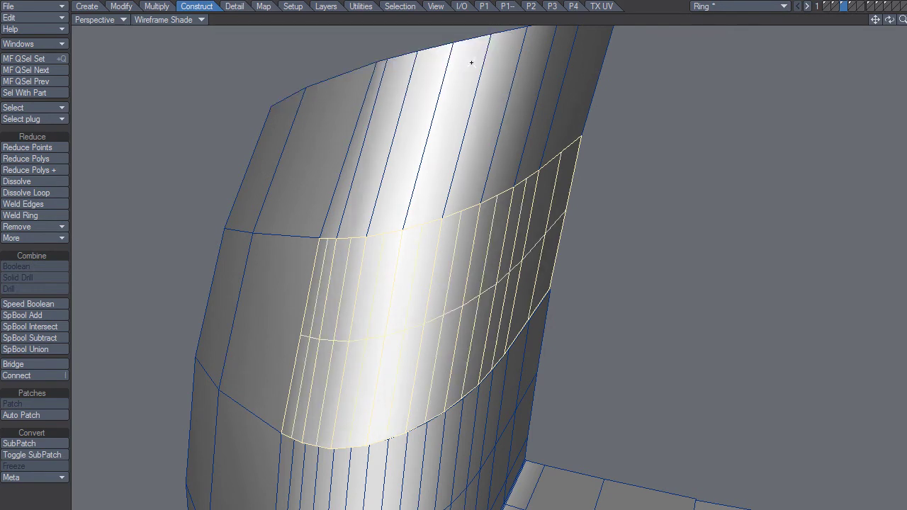
key(slash)
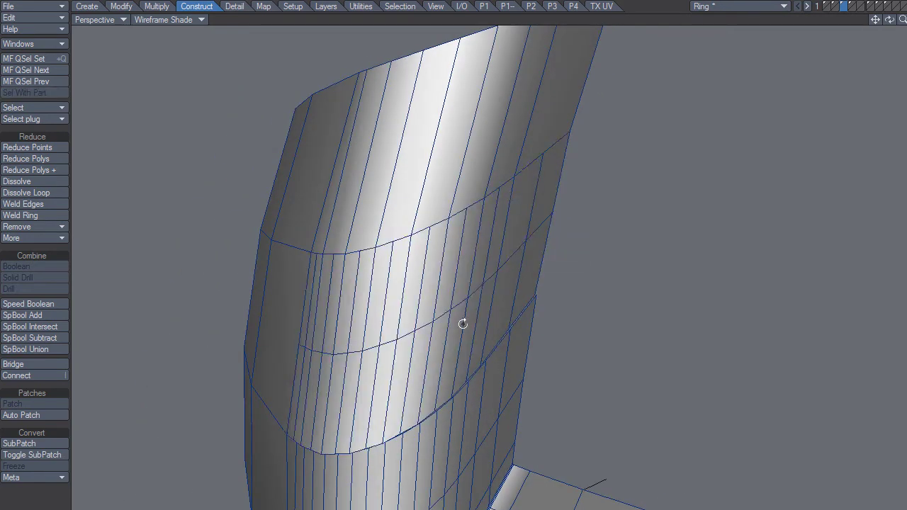
mouse_move(470, 320)
alt+mouse_down()
mouse_move(520, 289)
mouse_move(455, 362)
mouse_move(320, 228)
alt+mouse_up()
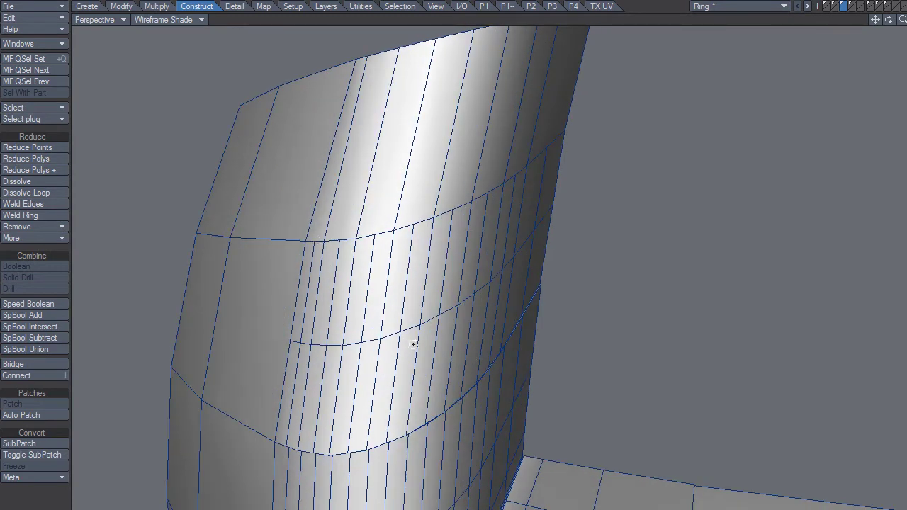
alt+drag(416, 342, 335, 246)
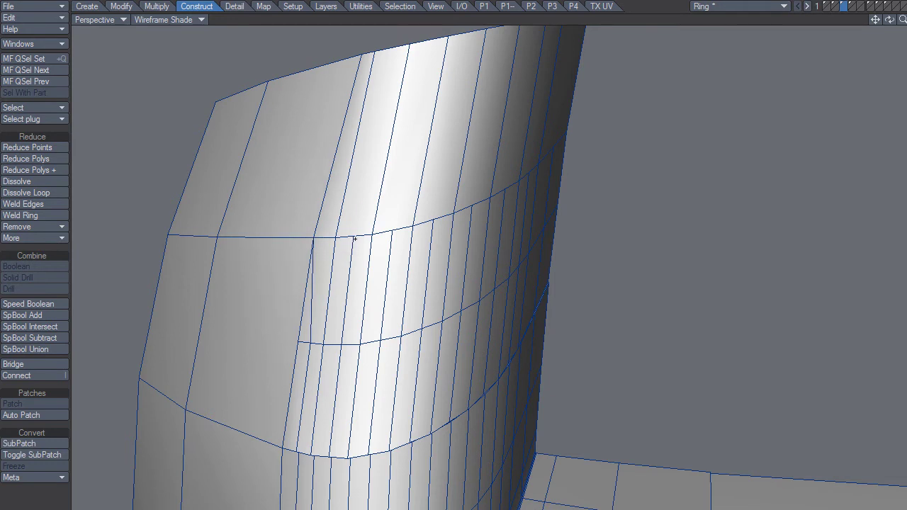
Step: Cut vertical edges from the upper coarse ring down into the dense patch's columns
click(333, 238)
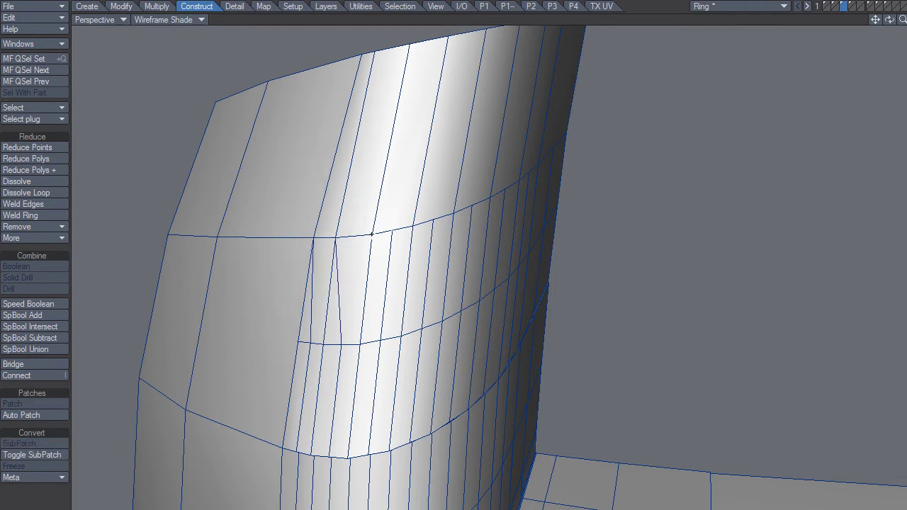
click(417, 231)
click(429, 220)
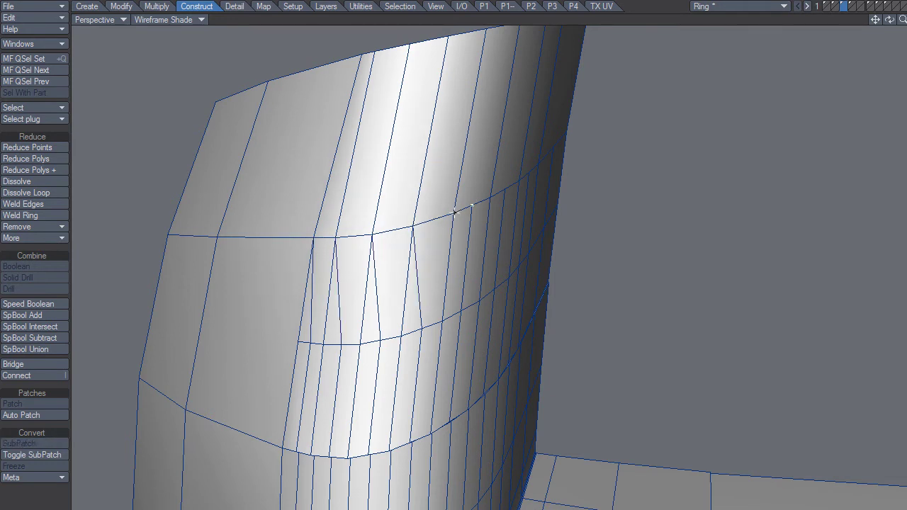
alt+drag(510, 196, 447, 214)
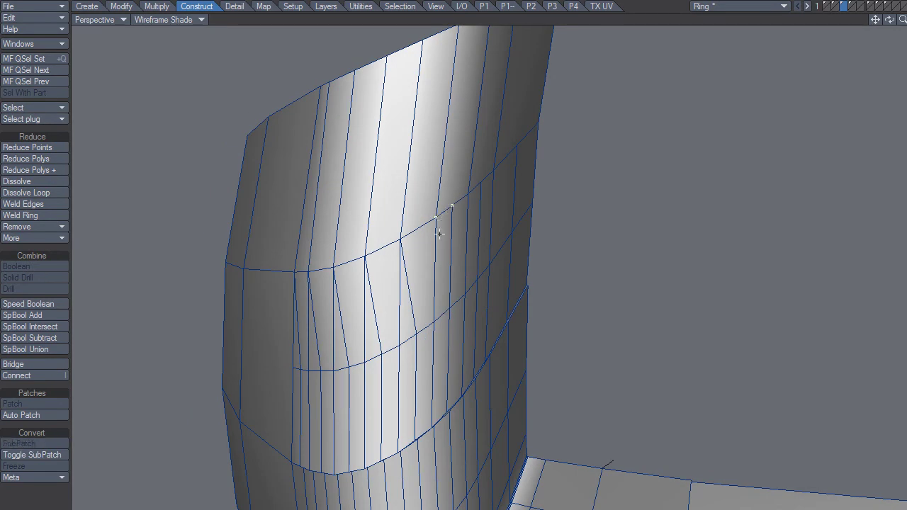
click(437, 235)
click(517, 146)
click(498, 183)
mouse_move(475, 239)
alt+mouse_down()
mouse_move(440, 176)
mouse_move(516, 249)
mouse_move(463, 297)
mouse_move(457, 269)
mouse_move(543, 234)
mouse_move(429, 334)
alt+mouse_up()
Step: Add a curved edge loop across the patch and select the band of patch faces
click(282, 409)
mouse_move(396, 386)
alt+mouse_down()
mouse_move(413, 328)
mouse_move(494, 313)
alt+mouse_up()
key(space)
mouse_move(517, 267)
mouse_down()
mouse_move(273, 370)
mouse_move(364, 458)
mouse_move(540, 300)
mouse_move(456, 307)
mouse_up()
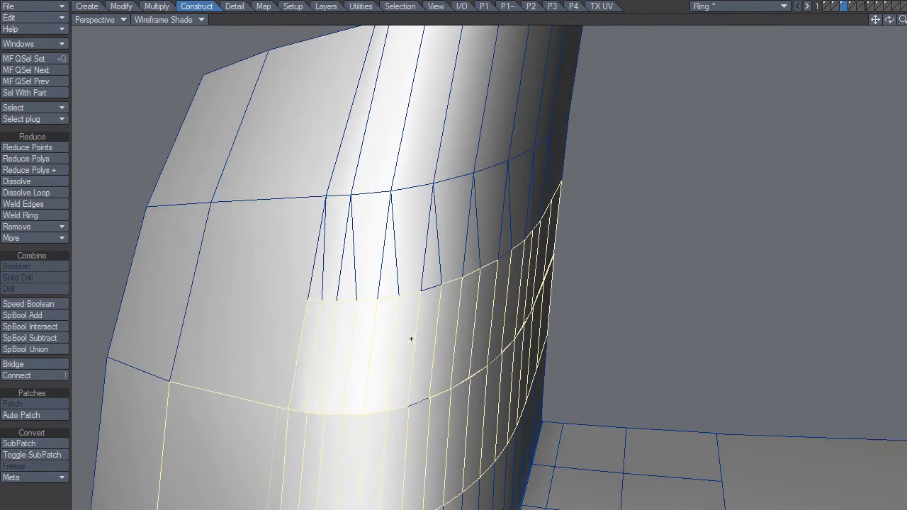
mouse_move(229, 491)
alt+mouse_down()
mouse_move(407, 378)
mouse_move(345, 203)
mouse_move(371, 356)
mouse_move(498, 376)
mouse_move(477, 347)
alt+mouse_up()
Step: Merge the patch points with a Fixed range, then merge again at a 4 mm distance
key(m)
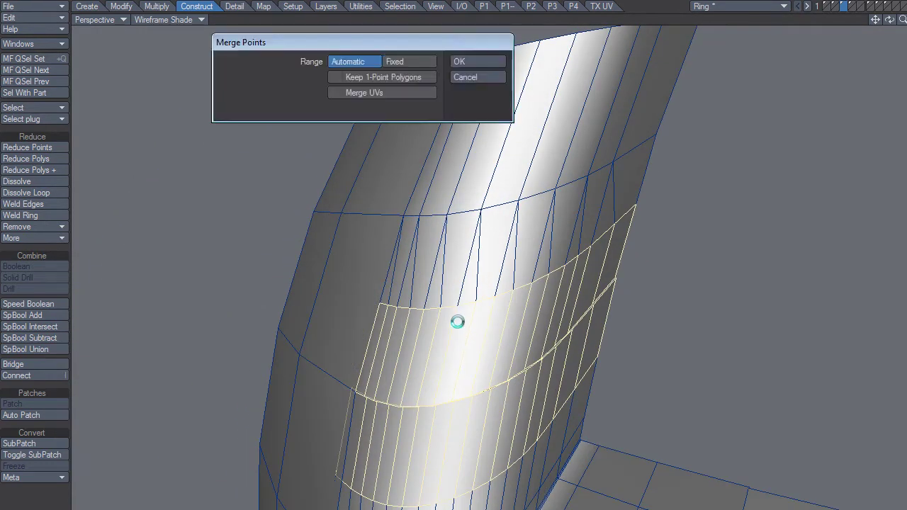
click(395, 63)
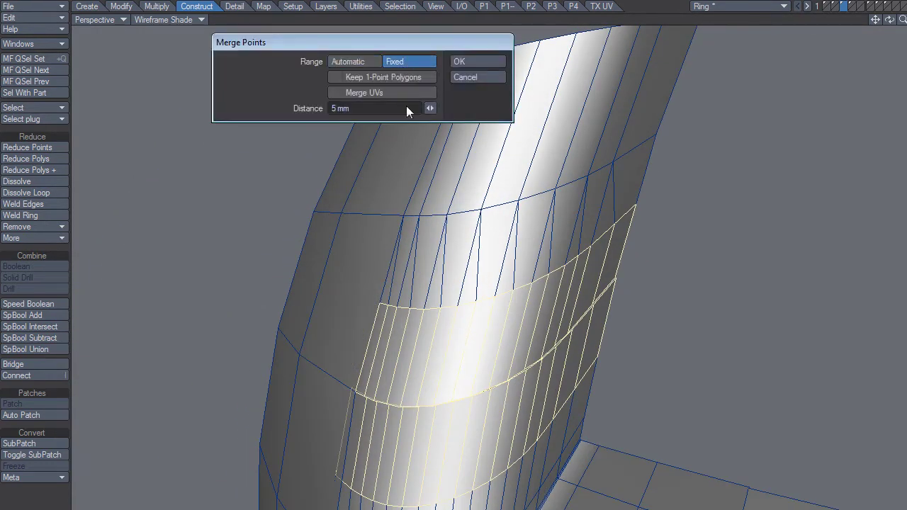
click(470, 66)
mouse_move(425, 158)
alt+mouse_down()
mouse_move(481, 287)
mouse_move(433, 332)
mouse_move(458, 352)
mouse_move(474, 320)
alt+mouse_up()
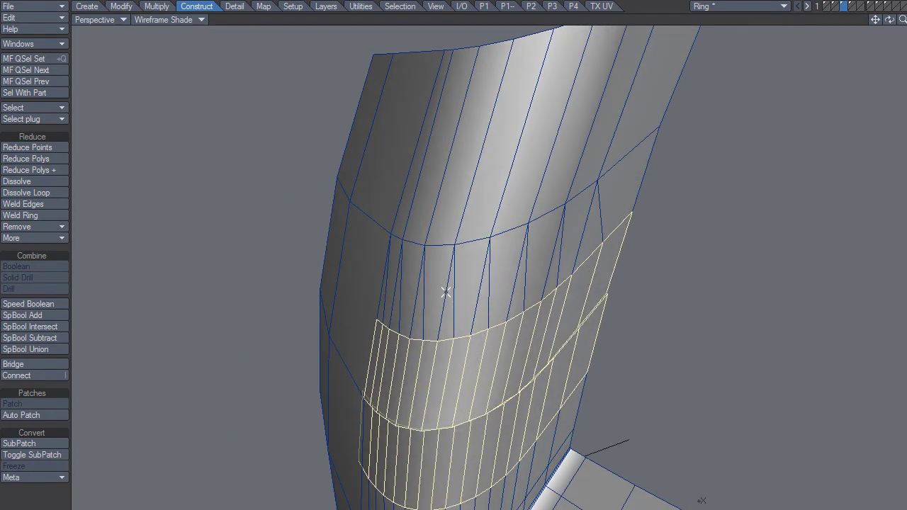
text(m)
text(4)
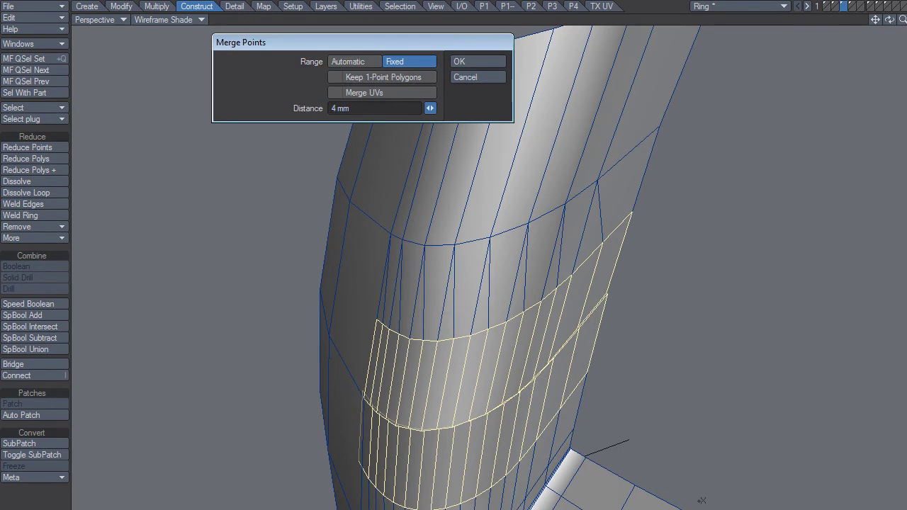
click(470, 60)
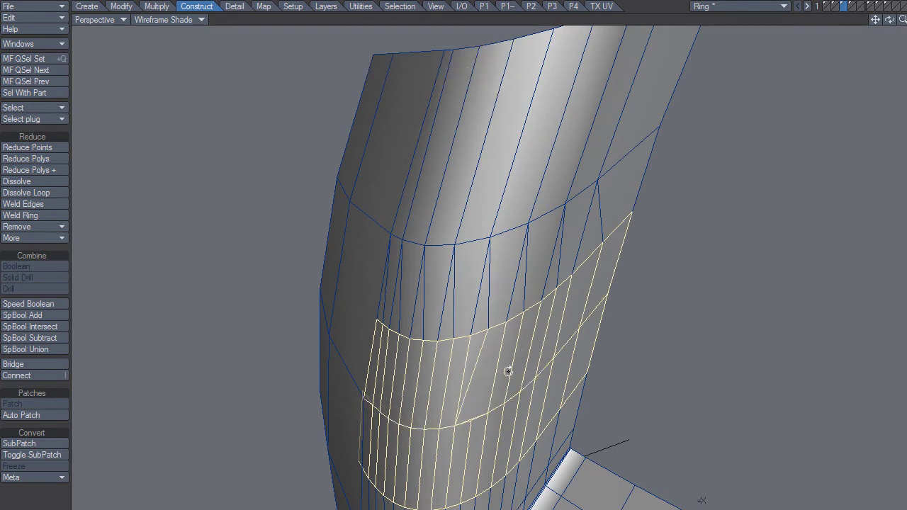
mouse_move(515, 375)
alt+mouse_down()
mouse_move(553, 366)
mouse_move(498, 344)
mouse_move(497, 353)
alt+mouse_up()
Step: Replace the two triangles at the patch seam with a single new polygon filling the hole
key(slash)
click(467, 362)
alt+drag(475, 394, 498, 362)
key(Delete)
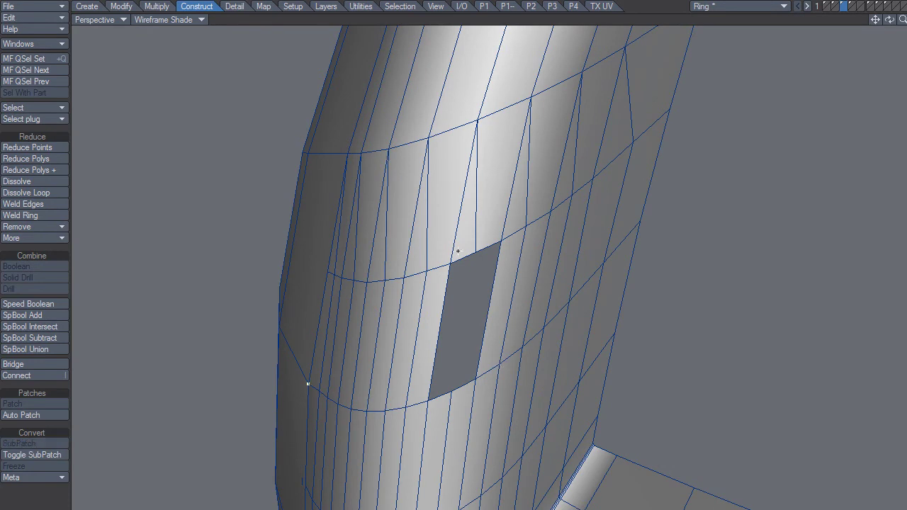
click(466, 385)
key(p)
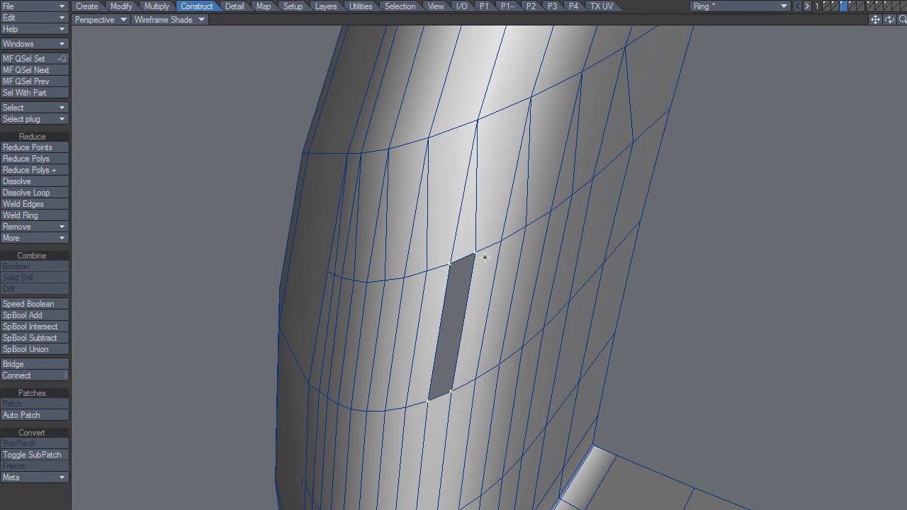
Step: Drag the two large quads' shared corner vertex up-left onto the dense patch edge
scroll(460, 369, up, 5)
scroll(439, 397, down, 3)
scroll(390, 350, up, 3)
drag(316, 350, 318, 417)
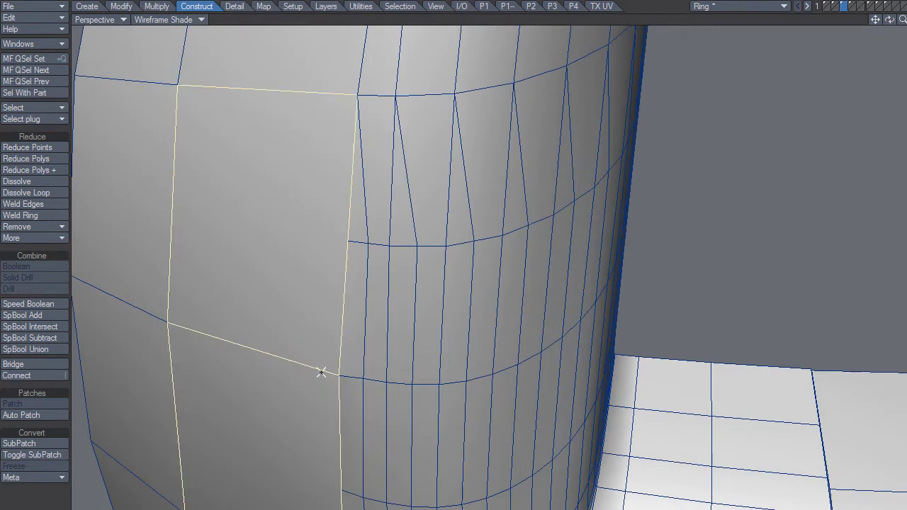
drag(331, 374, 301, 343)
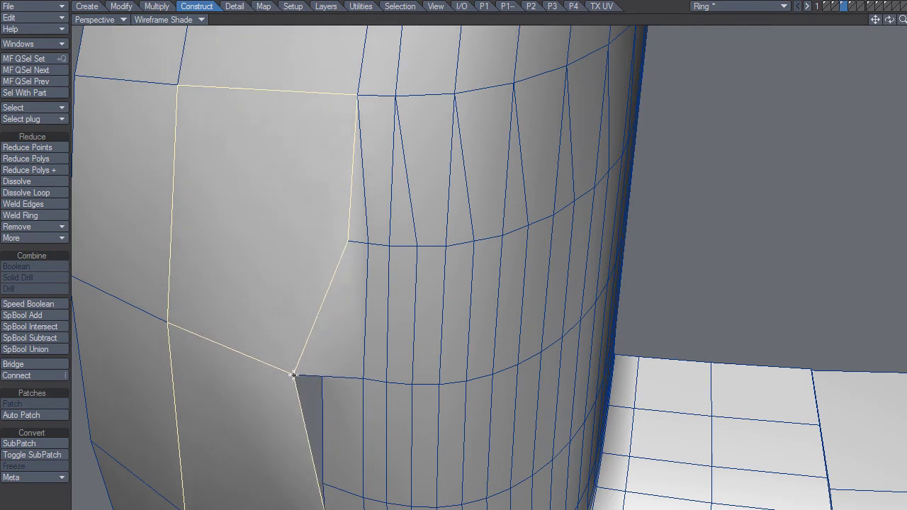
mouse_move(352, 355)
alt+mouse_down()
mouse_move(351, 296)
mouse_move(361, 352)
alt+mouse_up()
mouse_move(383, 407)
alt+mouse_down()
mouse_move(443, 415)
mouse_move(409, 391)
mouse_move(458, 389)
mouse_move(472, 334)
mouse_move(457, 339)
mouse_move(461, 328)
mouse_move(482, 401)
mouse_move(423, 377)
alt+mouse_up()
key(slash)
mouse_move(397, 300)
alt+mouse_down()
mouse_move(422, 319)
mouse_move(415, 291)
mouse_move(399, 396)
mouse_move(413, 279)
alt+mouse_up()
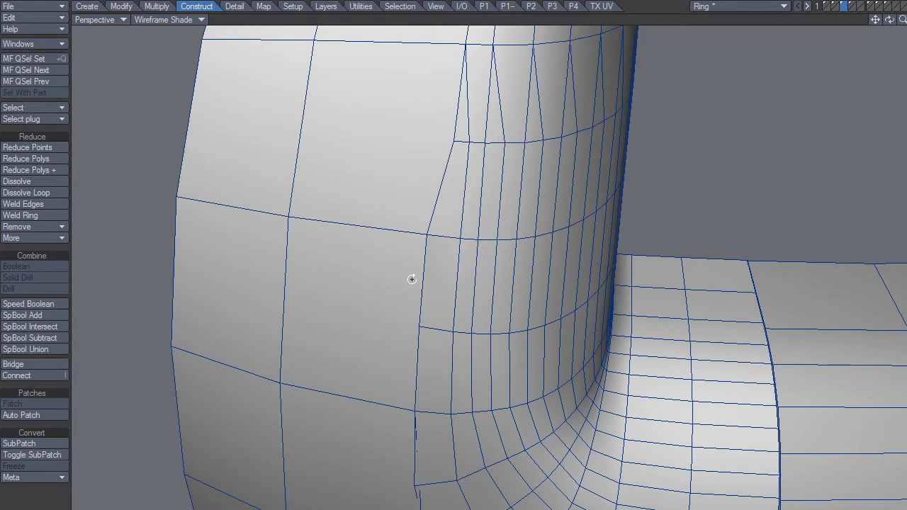
click(384, 350)
mouse_move(373, 471)
alt+mouse_down()
mouse_move(398, 462)
mouse_move(389, 431)
mouse_move(334, 480)
mouse_move(427, 364)
alt+mouse_up()
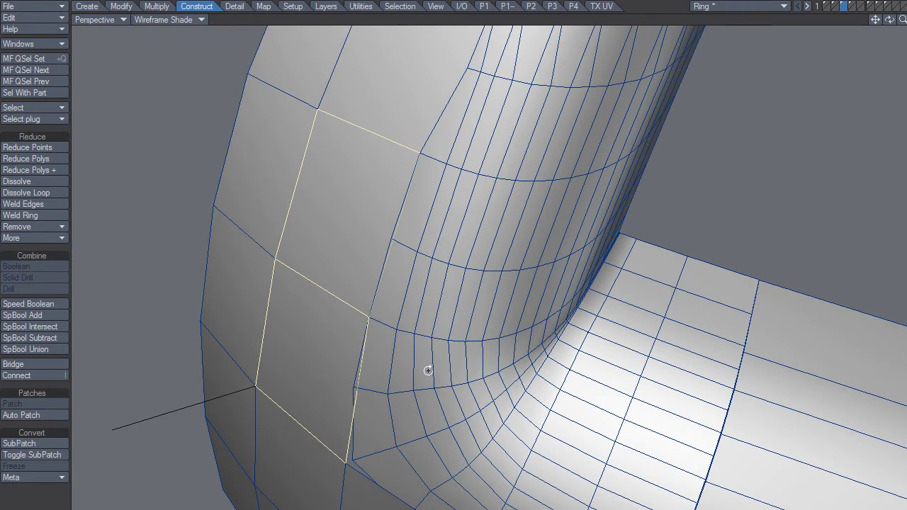
alt+drag(371, 378, 420, 406)
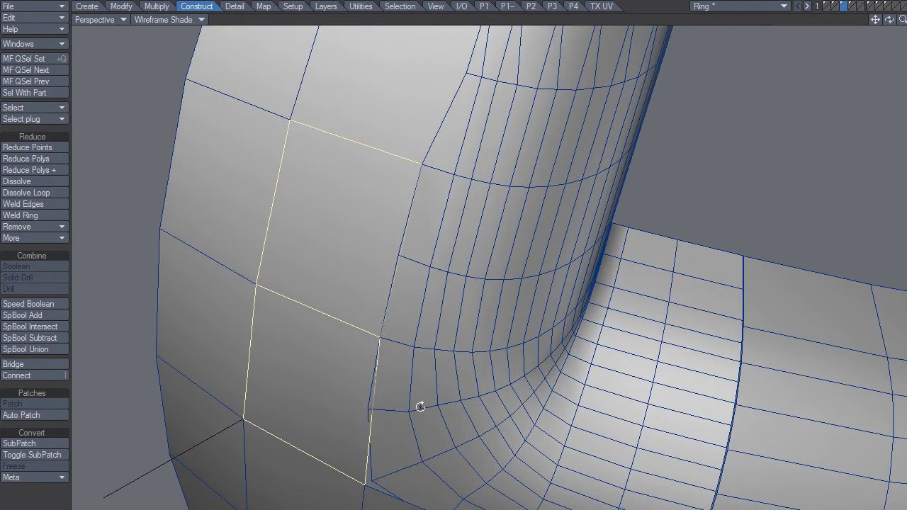
key(slash)
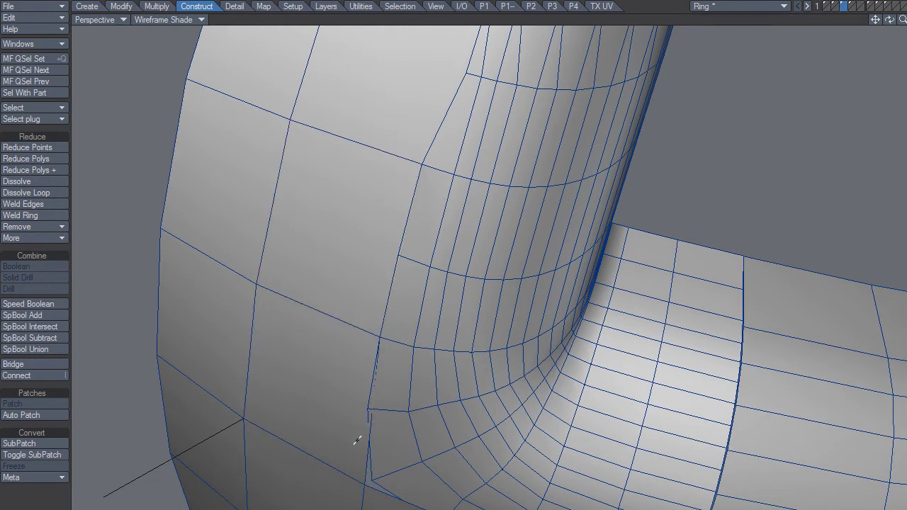
click(368, 451)
click(401, 264)
click(401, 226)
click(401, 228)
click(398, 286)
mouse_move(378, 330)
alt+mouse_down()
mouse_move(474, 400)
mouse_move(482, 385)
mouse_move(459, 398)
mouse_move(462, 270)
alt+mouse_up()
Step: Inspect the seam edges in Color Wireframe display, then return to Wireframe Shade
click(199, 20)
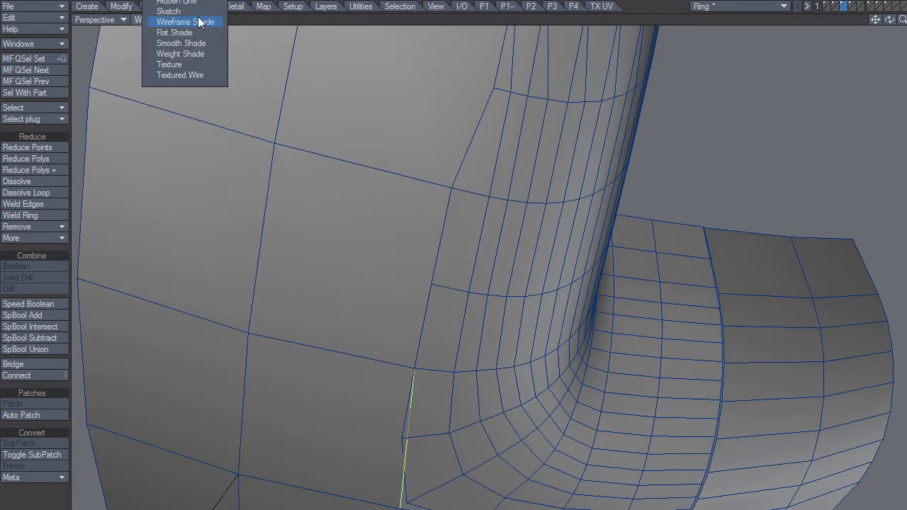
click(177, 10)
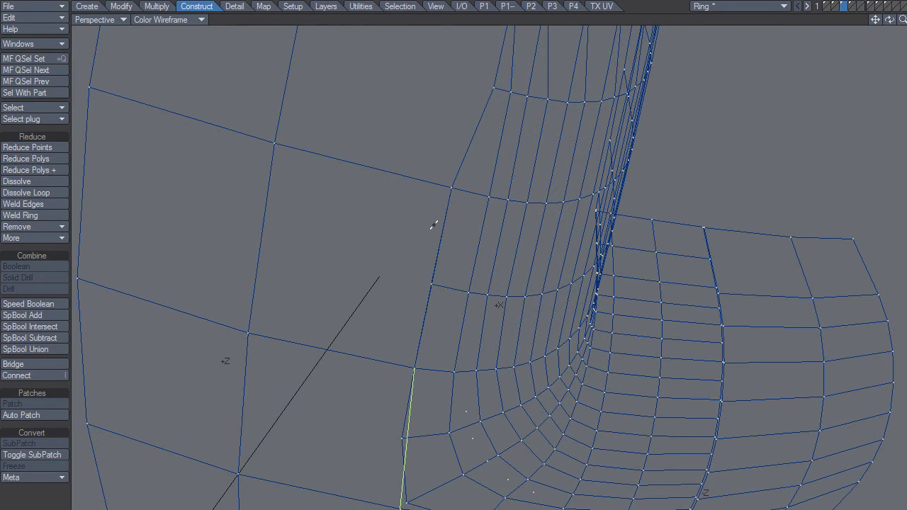
click(434, 261)
click(435, 275)
click(376, 355)
key(shift+bracketright)
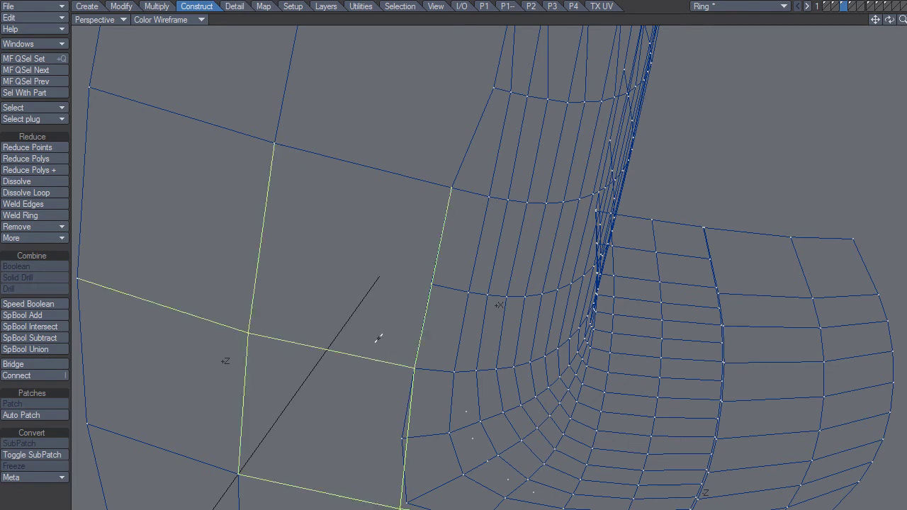
key(shift+bracketleft)
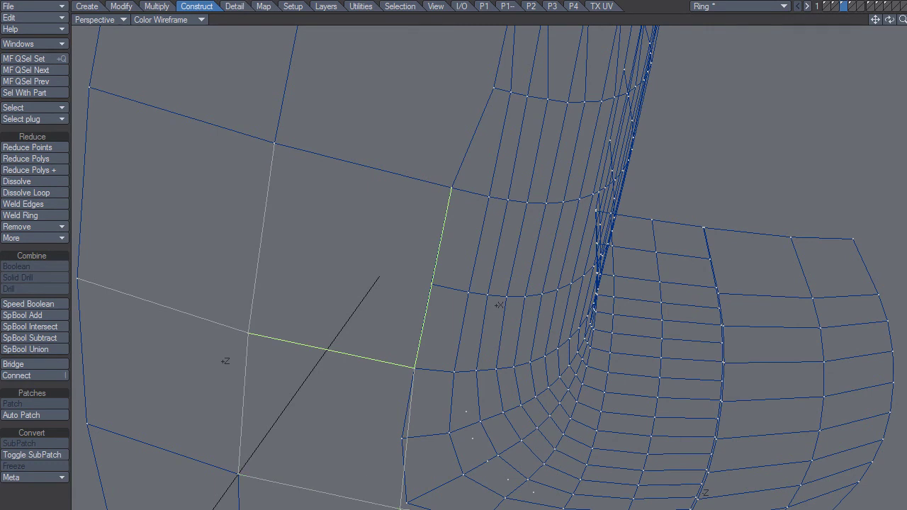
click(349, 352)
alt+drag(350, 353, 204, 120)
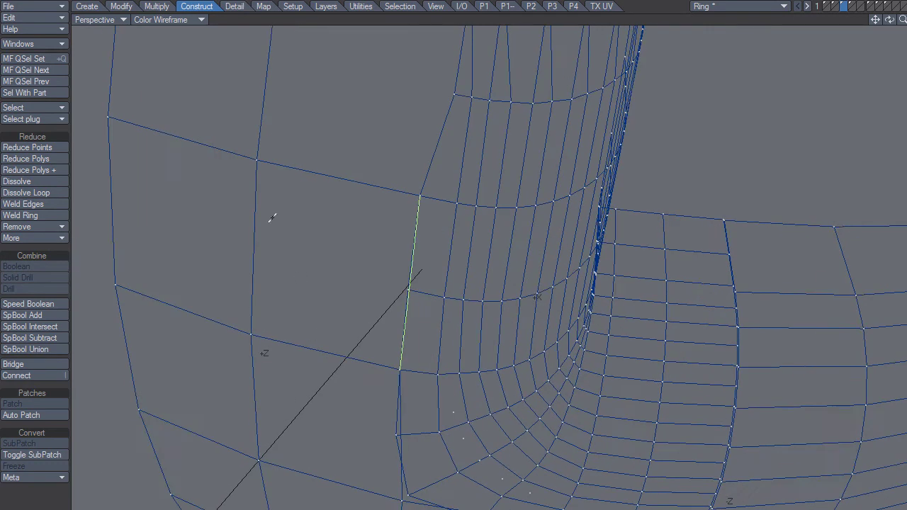
click(174, 19)
click(193, 57)
Step: Snap the sliver's lower and upper vertices onto their neighbours to weld the seam
alt+drag(294, 320, 383, 385)
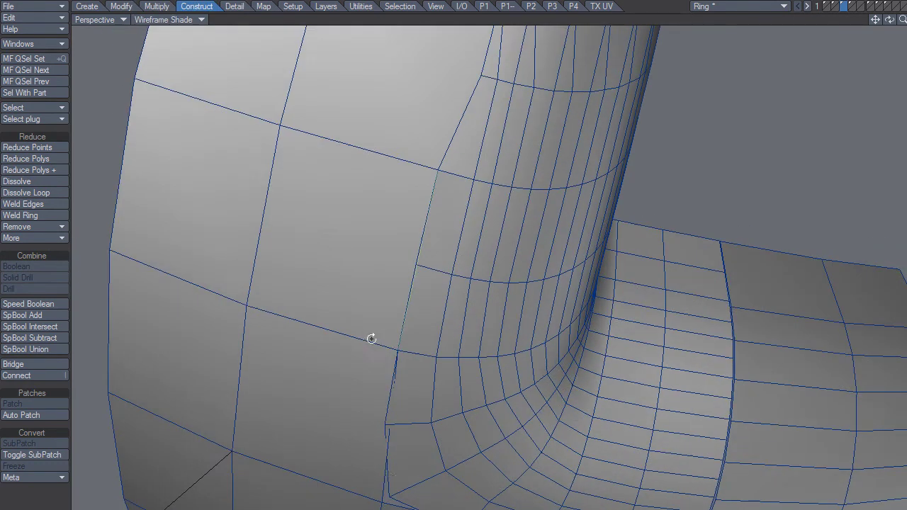
click(384, 480)
mouse_move(425, 405)
alt+mouse_down()
mouse_move(447, 376)
mouse_move(472, 387)
mouse_move(447, 334)
mouse_move(380, 453)
alt+mouse_up()
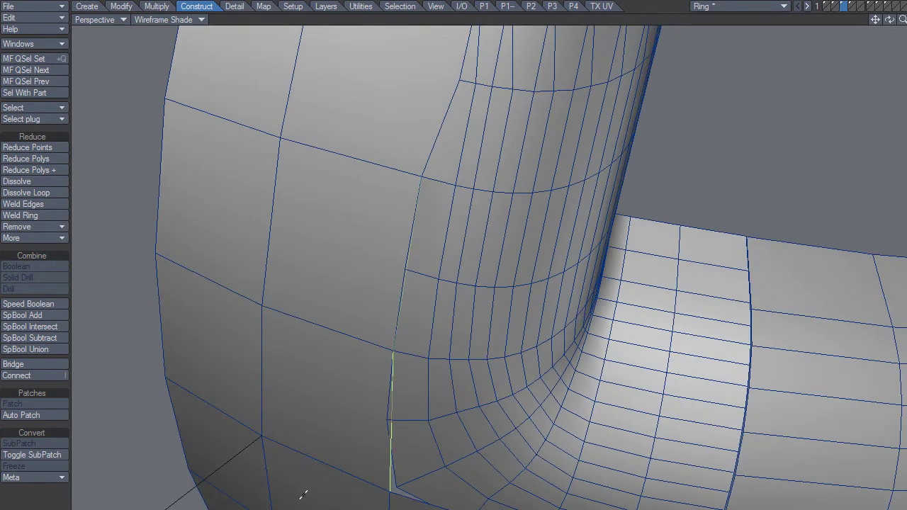
key(slash)
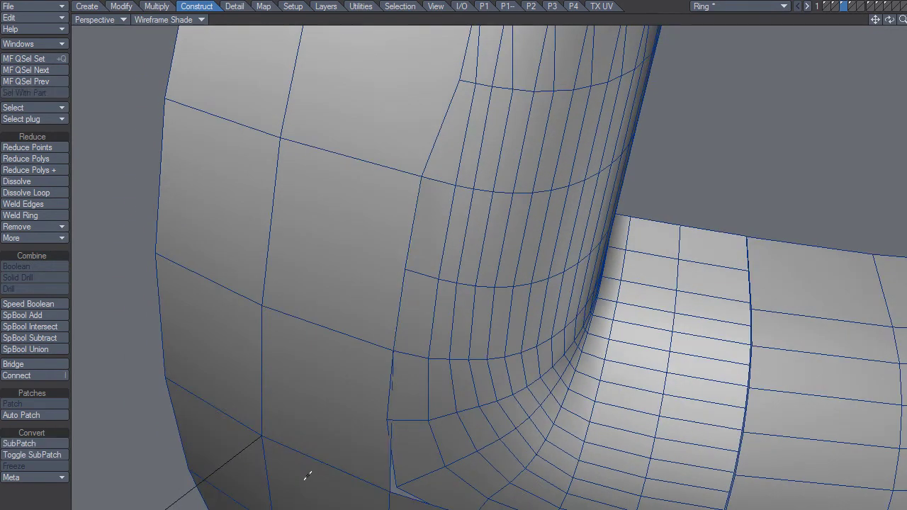
click(390, 425)
mouse_move(450, 370)
alt+mouse_down()
mouse_move(480, 376)
mouse_move(455, 302)
mouse_move(400, 307)
alt+mouse_up()
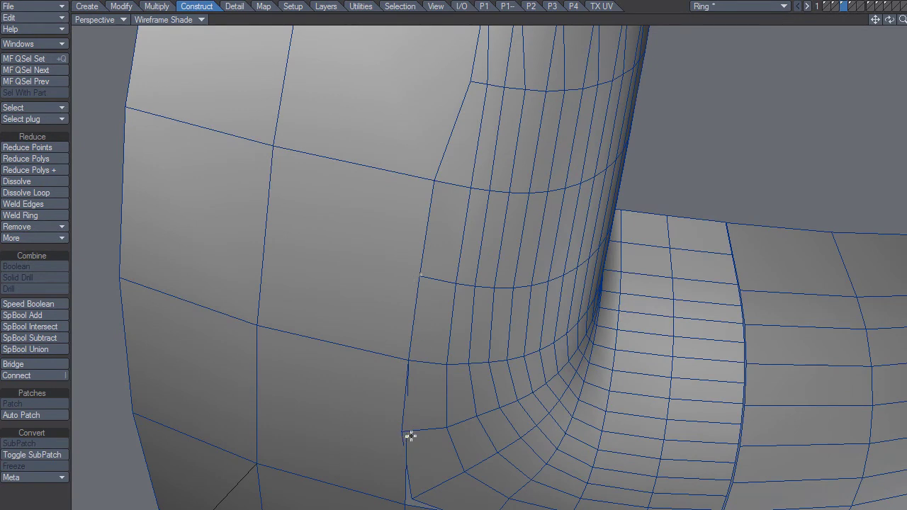
scroll(410, 441, up, 3)
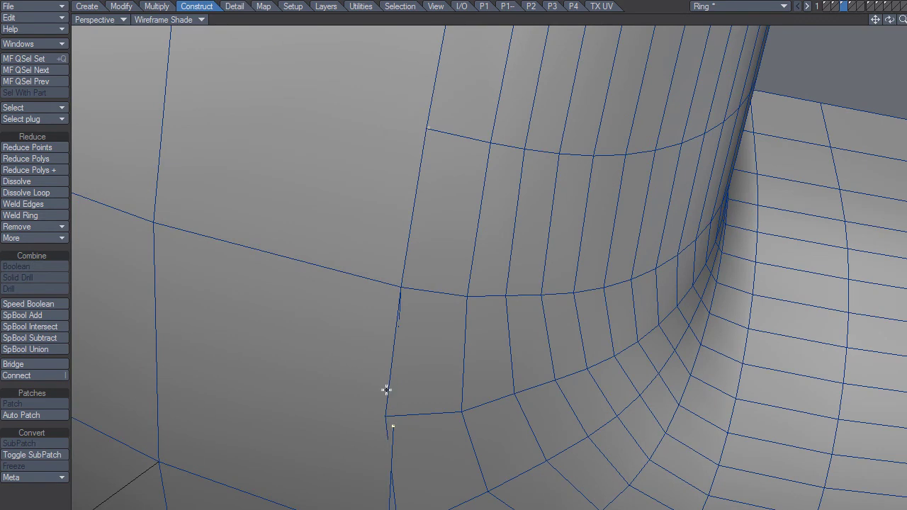
key(u)
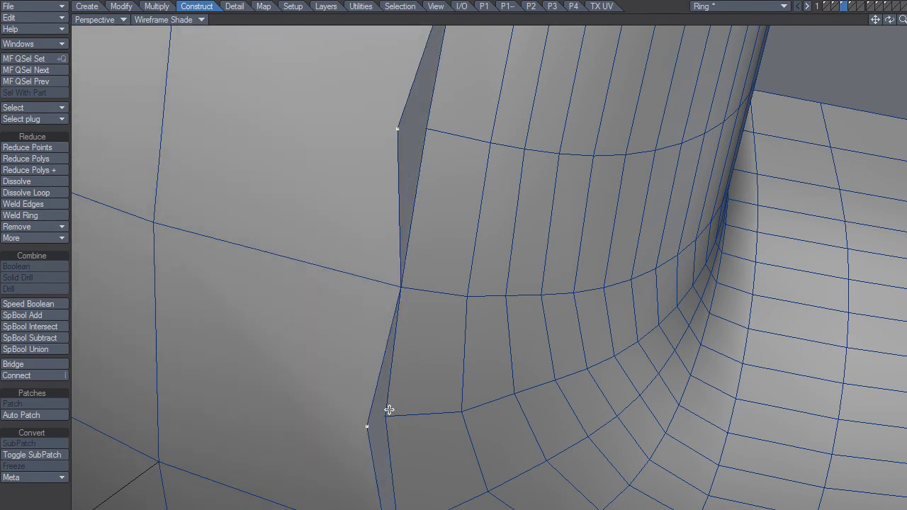
drag(367, 426, 383, 417)
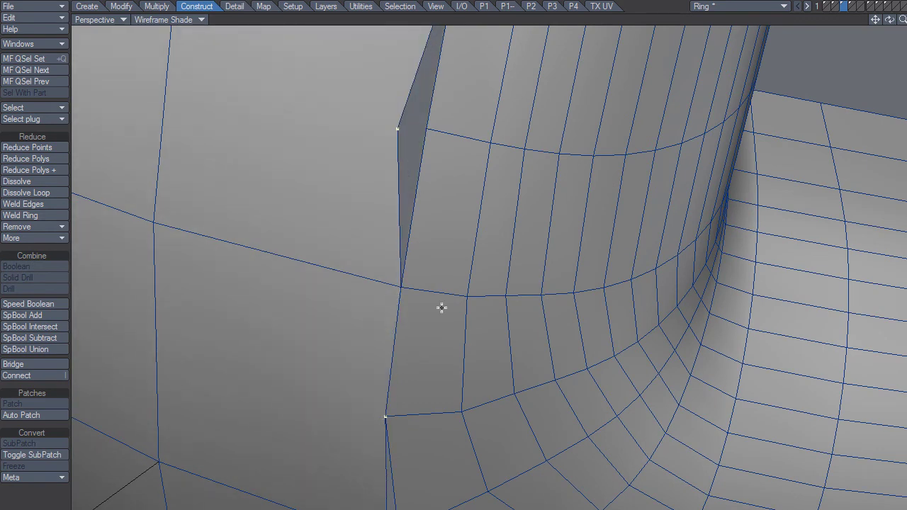
drag(398, 130, 429, 128)
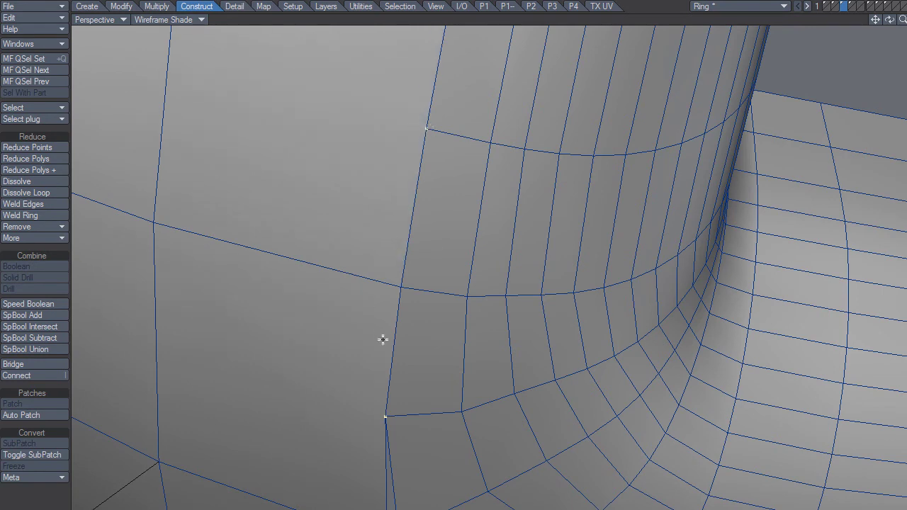
Step: Check the five-sided corner polygon and the polygon below it, then clear the selection
key(Down)
key(Down)
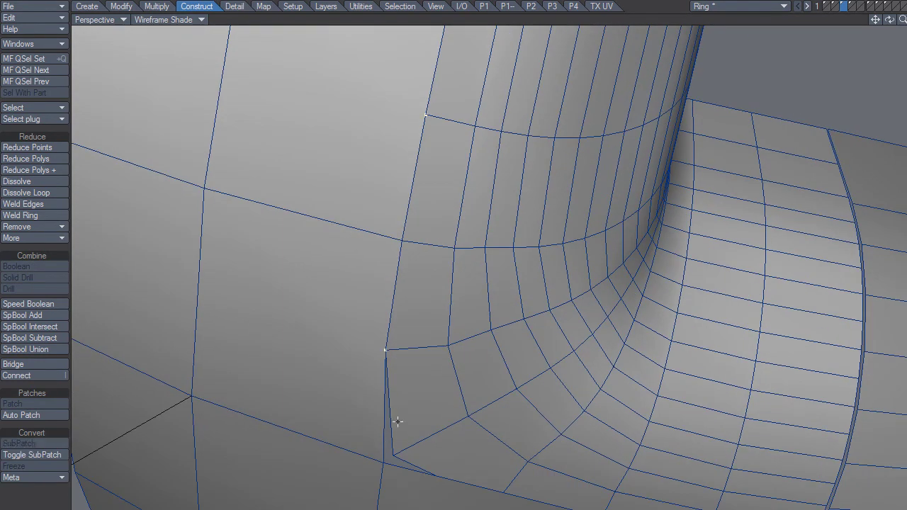
key(Right)
click(393, 466)
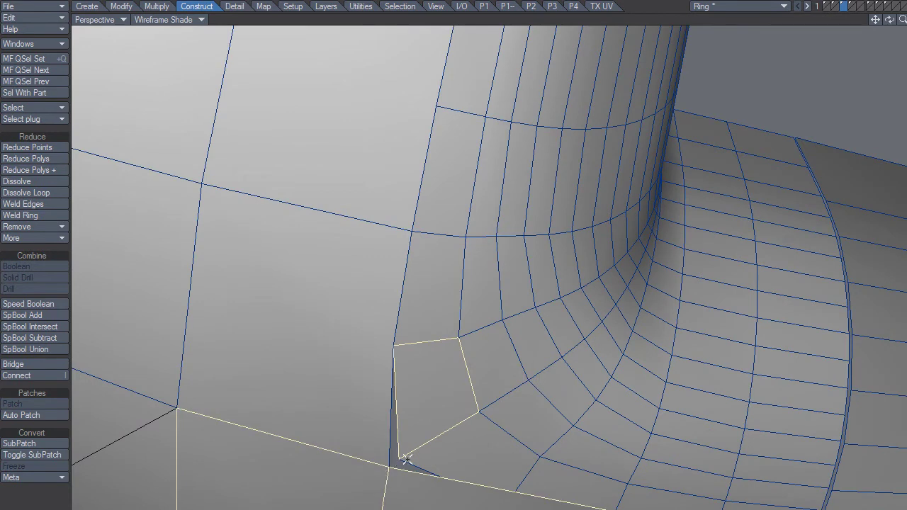
mouse_move(415, 449)
alt+mouse_down()
mouse_move(299, 470)
mouse_move(479, 411)
mouse_move(381, 434)
mouse_move(415, 456)
mouse_move(441, 385)
alt+mouse_up()
key(slash)
mouse_move(420, 439)
alt+mouse_down()
mouse_move(532, 409)
mouse_move(463, 334)
mouse_move(503, 380)
mouse_move(468, 340)
mouse_move(395, 354)
mouse_move(418, 310)
alt+mouse_up()
Step: Triple the two large quads beside the patch into triangles with Shift+T
click(427, 284)
click(404, 404)
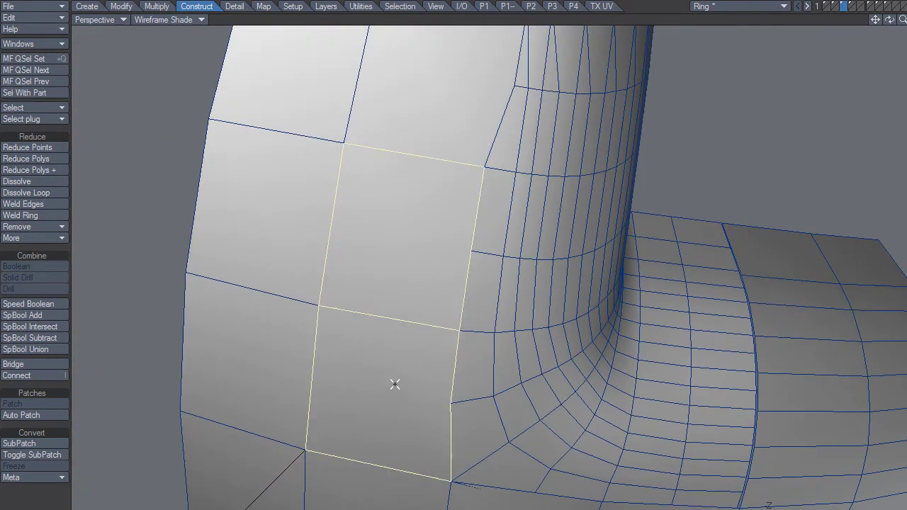
key(shift+t)
key(slash)
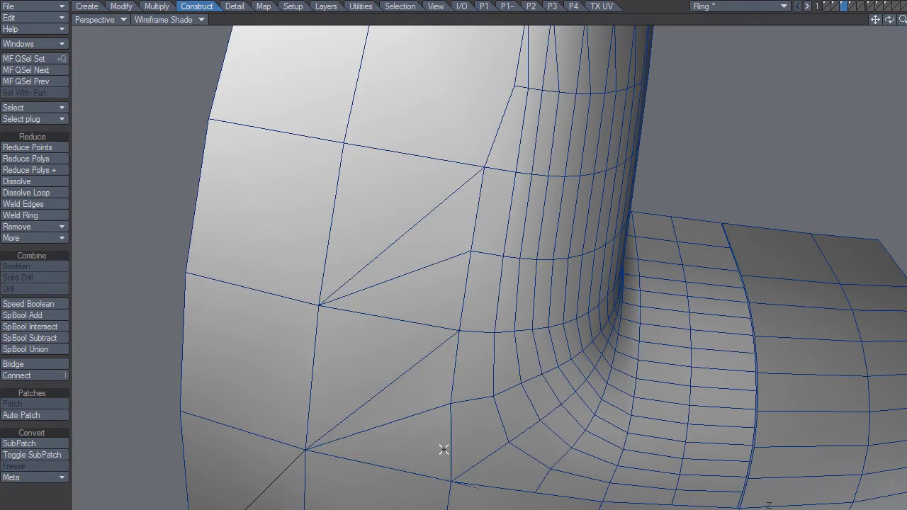
Step: Inspect the lower and upper triangle pairs, then orbit out to view the whole bent tube
mouse_move(415, 395)
alt+mouse_down()
mouse_move(430, 411)
mouse_move(413, 392)
alt+mouse_up()
click(414, 391)
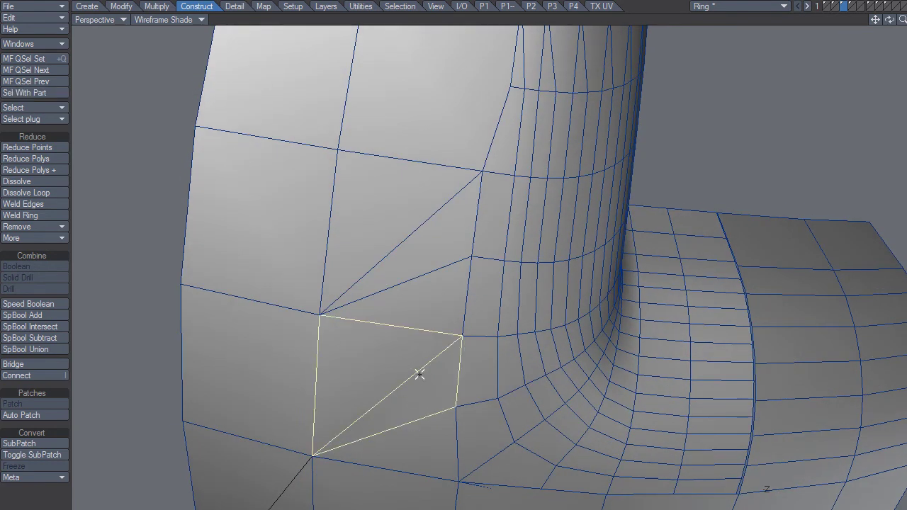
key(slash)
click(425, 234)
key(slash)
click(428, 245)
key(slash)
mouse_move(459, 270)
alt+mouse_down()
mouse_move(441, 330)
mouse_move(407, 369)
mouse_move(413, 326)
mouse_move(451, 338)
mouse_move(474, 326)
mouse_move(418, 302)
mouse_move(458, 269)
mouse_move(435, 358)
mouse_move(447, 228)
alt+mouse_up()
mouse_move(429, 336)
alt+mouse_down()
mouse_move(565, 370)
mouse_move(409, 431)
mouse_move(364, 400)
mouse_move(350, 411)
mouse_move(337, 373)
mouse_move(447, 374)
mouse_move(387, 359)
mouse_move(463, 401)
mouse_move(468, 384)
mouse_move(444, 378)
mouse_move(403, 344)
mouse_move(480, 385)
mouse_move(480, 415)
mouse_move(481, 396)
alt+mouse_up()
scroll(429, 345, up, 3)
scroll(429, 345, down, 3)
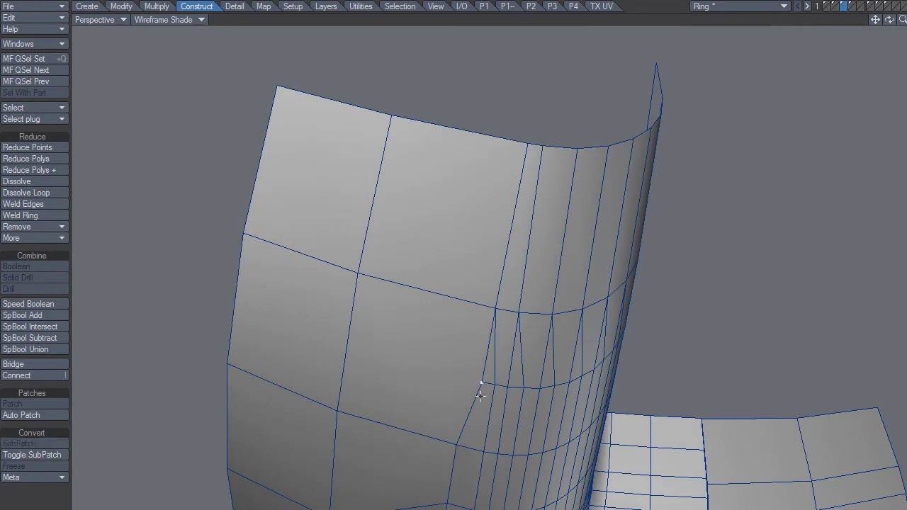
Step: Select the upper-ring vertex and the one further down the seam column, then angle the view onto them
scroll(470, 399, up, 3)
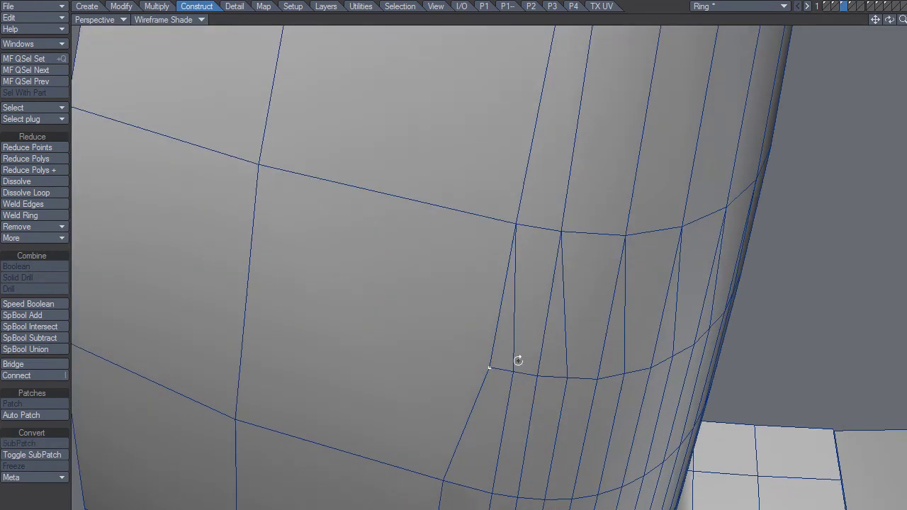
scroll(489, 368, up, 2)
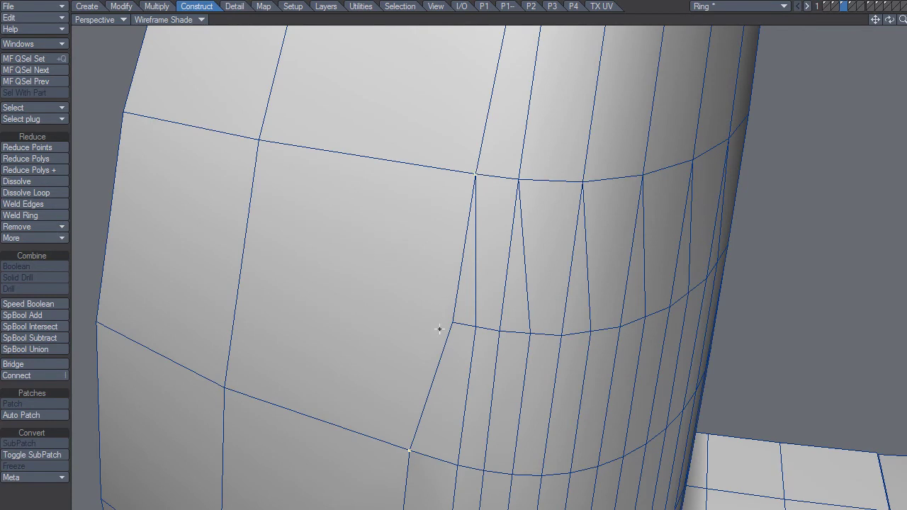
click(455, 362)
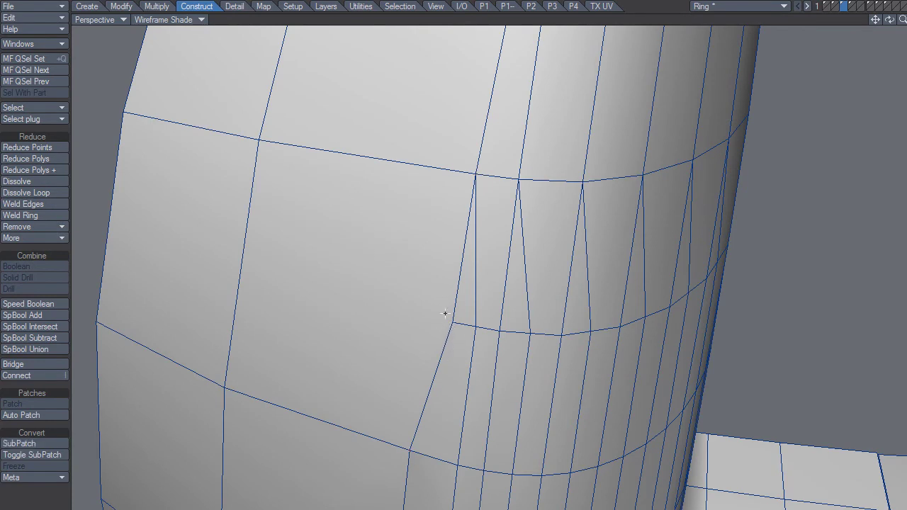
click(476, 173)
click(452, 323)
scroll(405, 462, down, 2)
alt+drag(427, 435, 397, 425)
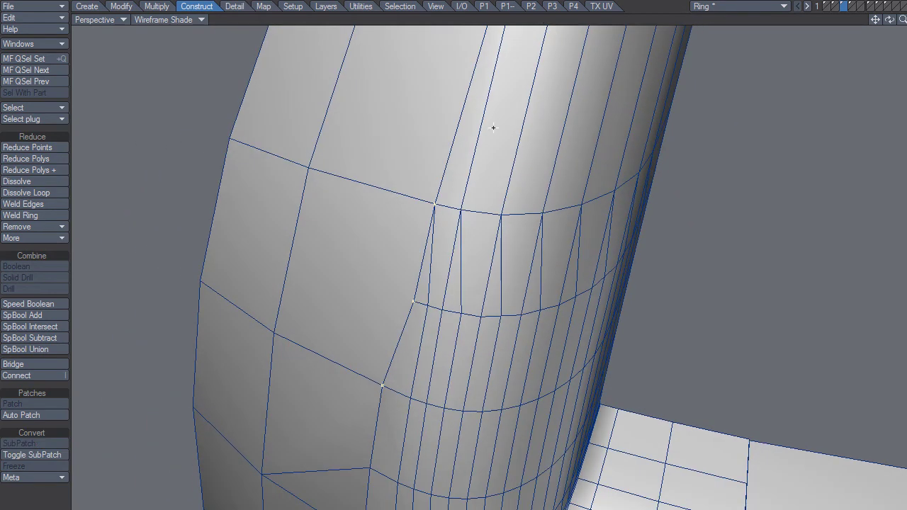
mouse_move(422, 157)
alt+mouse_down()
mouse_move(432, 166)
mouse_move(445, 154)
alt+mouse_up()
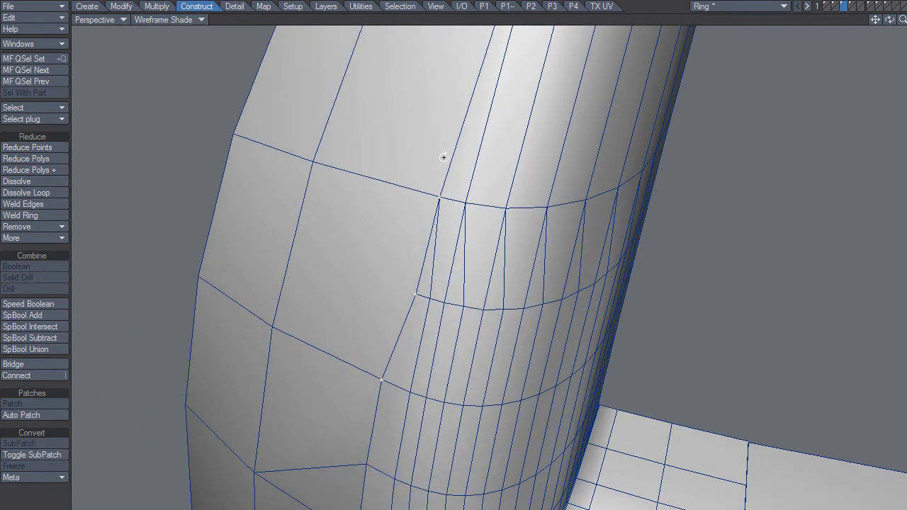
Step: Line up the selected seam points evenly with More > Line Up Points EQ on the P1 tab
click(486, 8)
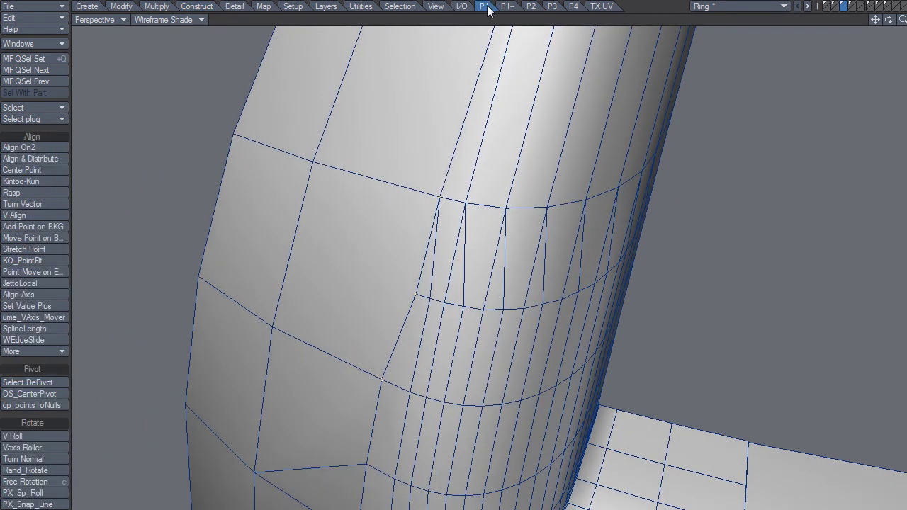
click(48, 354)
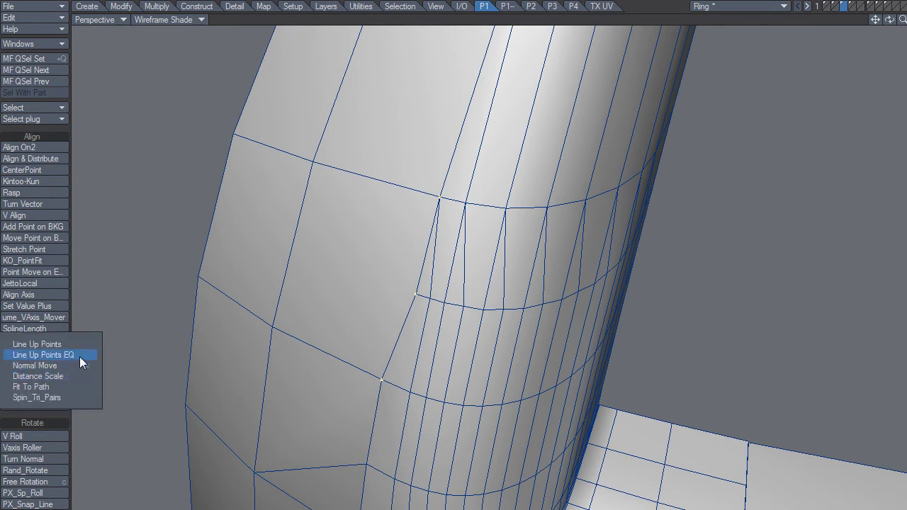
click(80, 356)
mouse_move(389, 358)
alt+mouse_down()
mouse_move(440, 359)
mouse_move(442, 371)
mouse_move(461, 365)
mouse_move(464, 350)
mouse_move(446, 367)
mouse_move(459, 368)
alt+mouse_up()
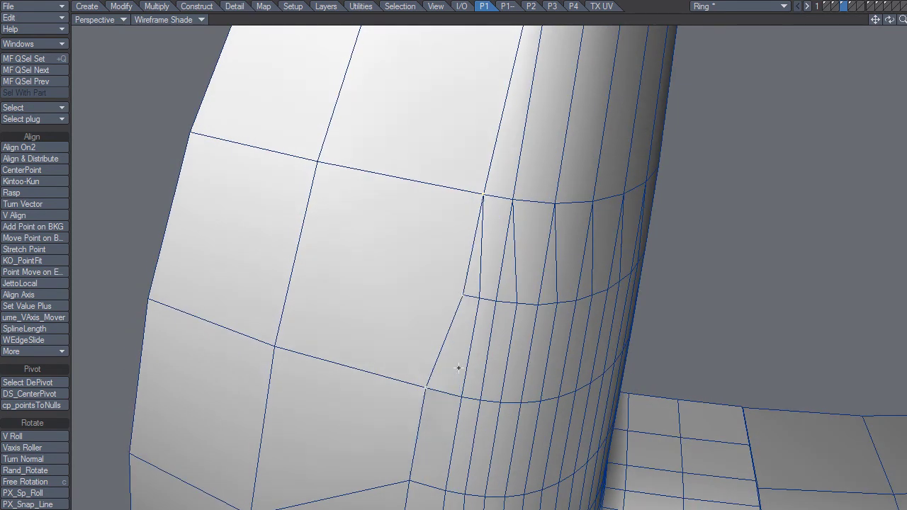
Step: Delete the thin sliver polygon at the seam, leaving an open hole
click(464, 328)
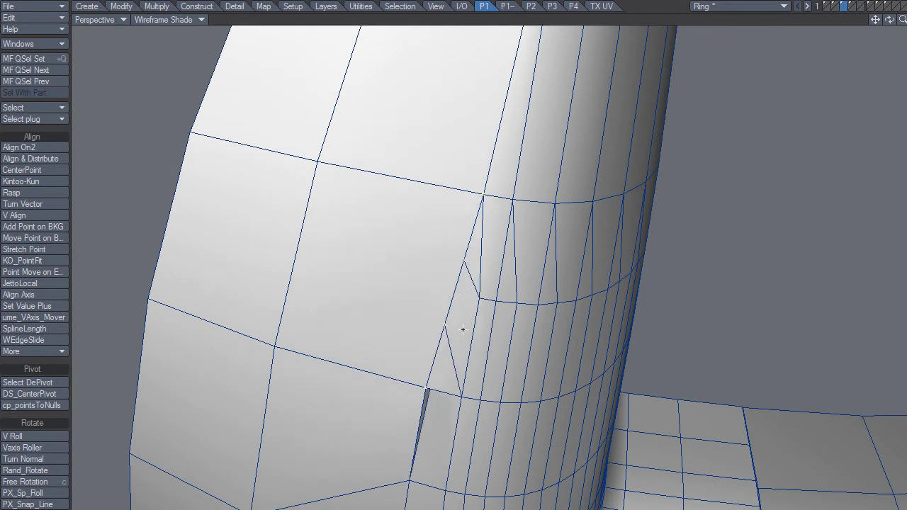
click(445, 382)
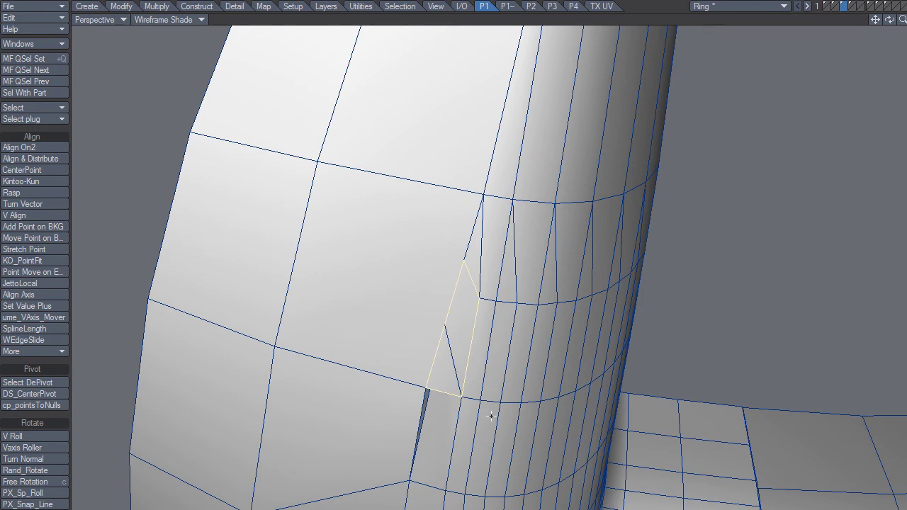
key(shift+z)
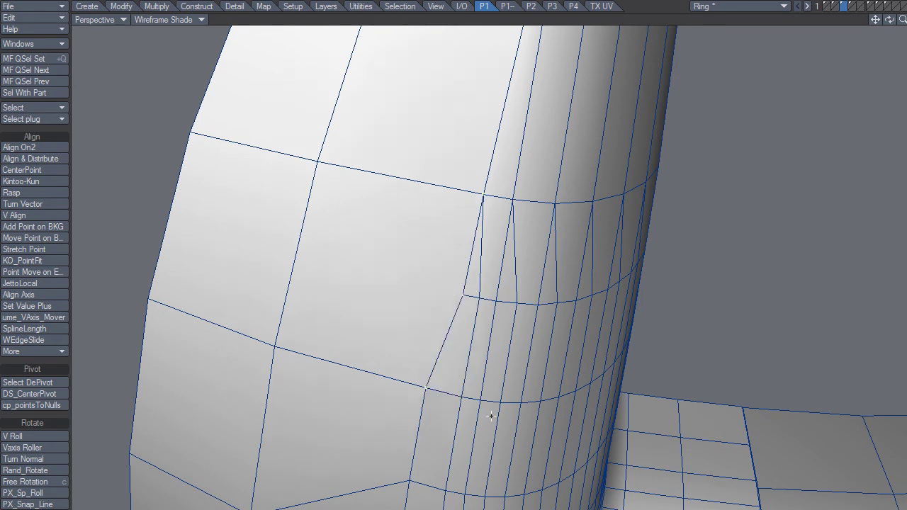
click(453, 368)
key(Delete)
Step: Toggle the SubPatch preview with Tab to check the mesh around the hole
click(431, 330)
click(432, 334)
key(Tab)
click(433, 334)
key(Tab)
key(Tab)
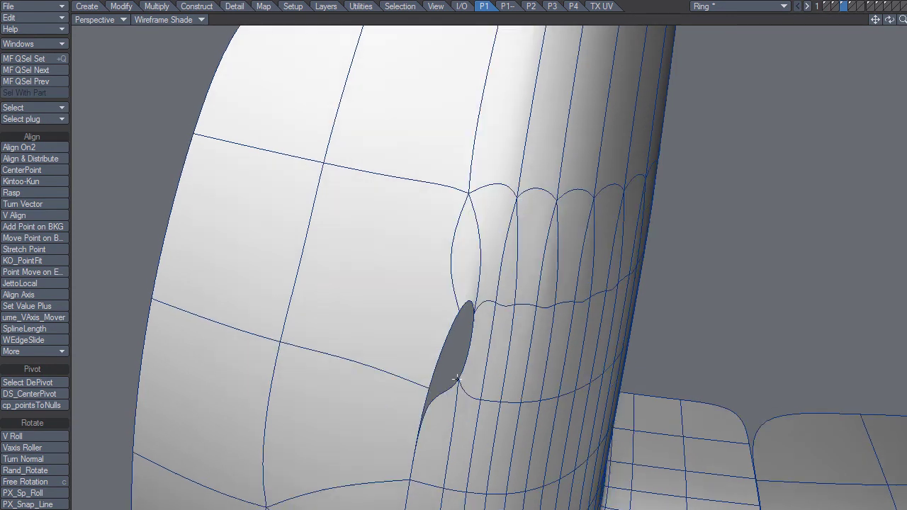
key(Tab)
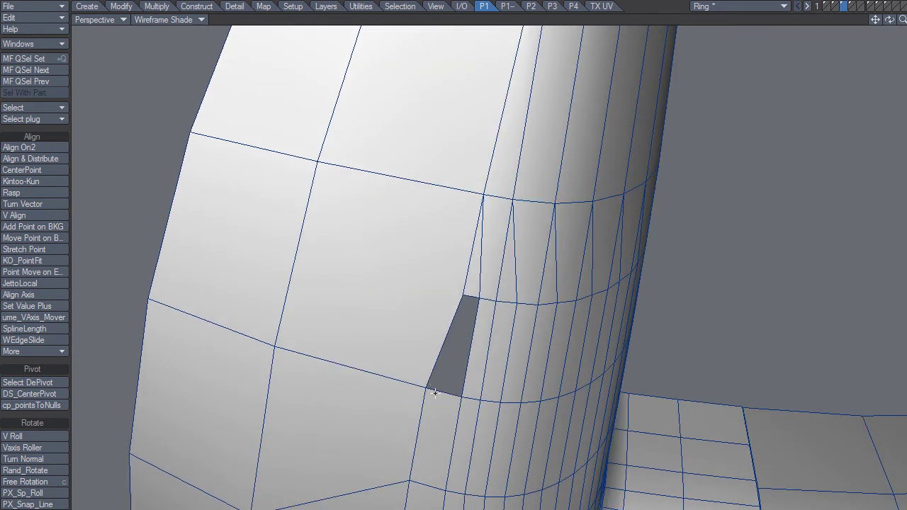
key(Tab)
Step: Merge points with Automatic range, then fill the four-sided seam hole with a new polygon
click(439, 380)
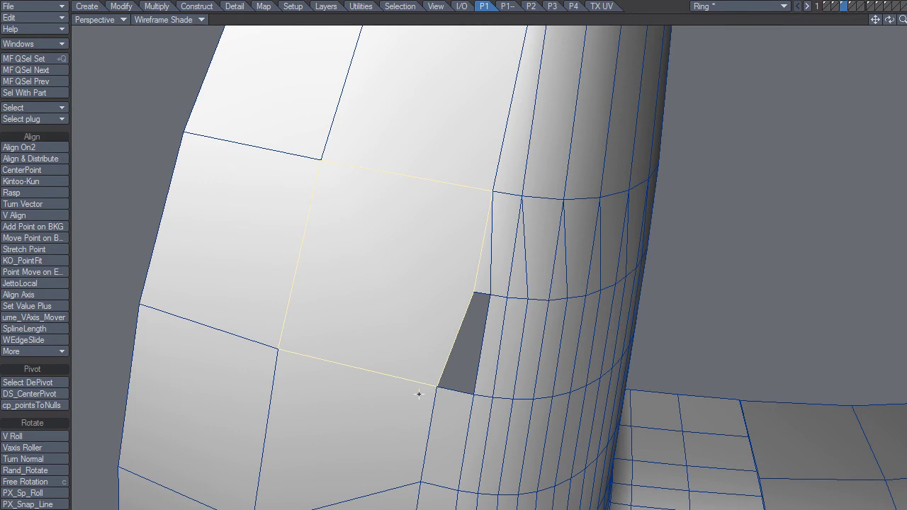
scroll(422, 394, up, 2)
scroll(435, 388, up, 1)
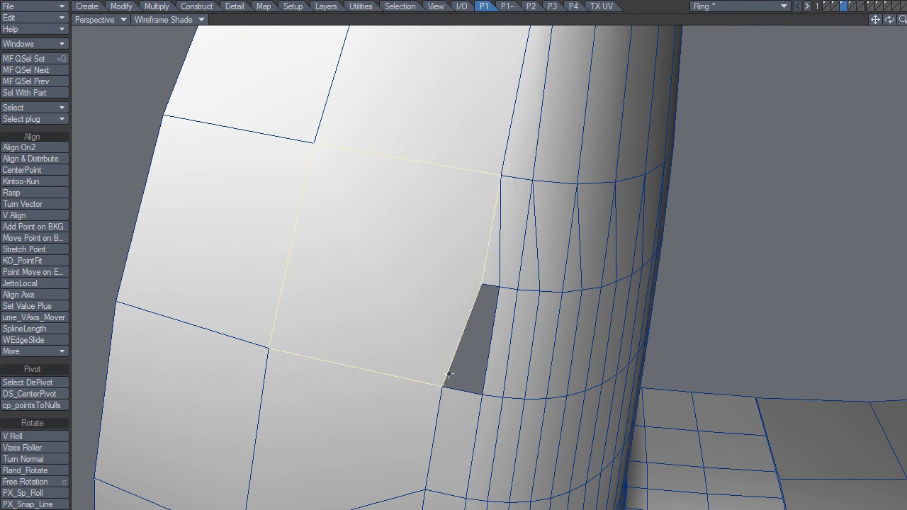
click(448, 376)
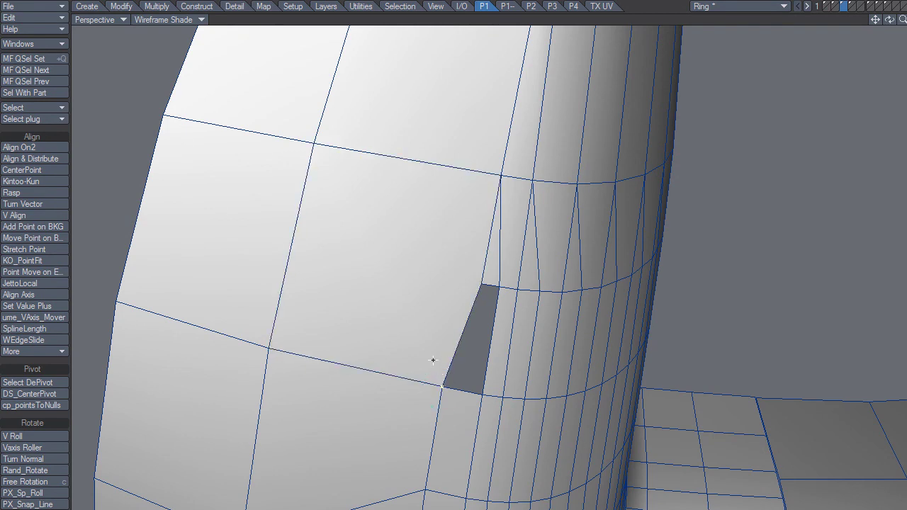
key(m)
click(356, 60)
click(478, 61)
key(p)
click(472, 354)
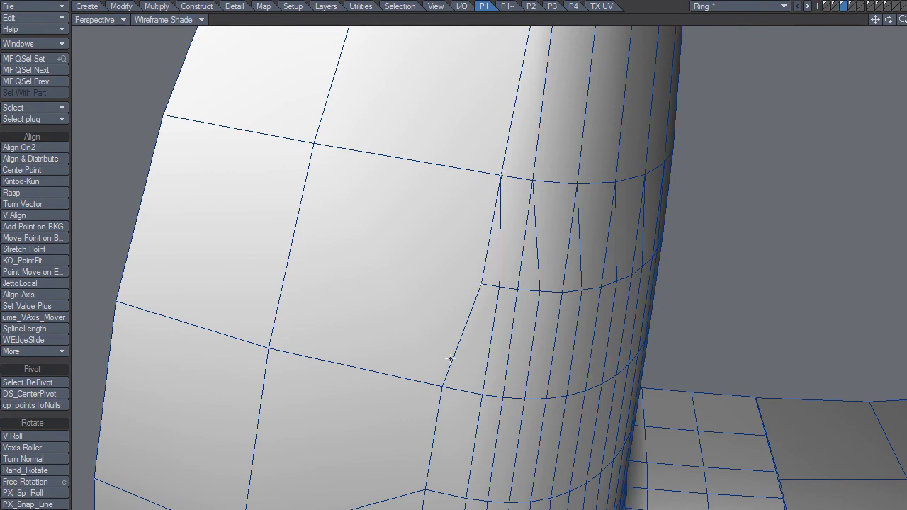
Step: Line up the diagonal seam points evenly with Line Up Points EQ
alt+drag(472, 380, 426, 410)
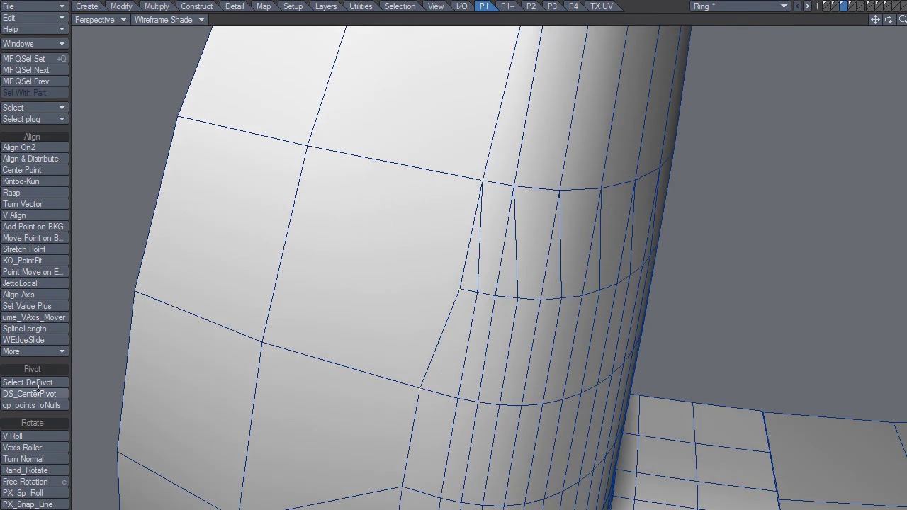
click(54, 353)
click(28, 361)
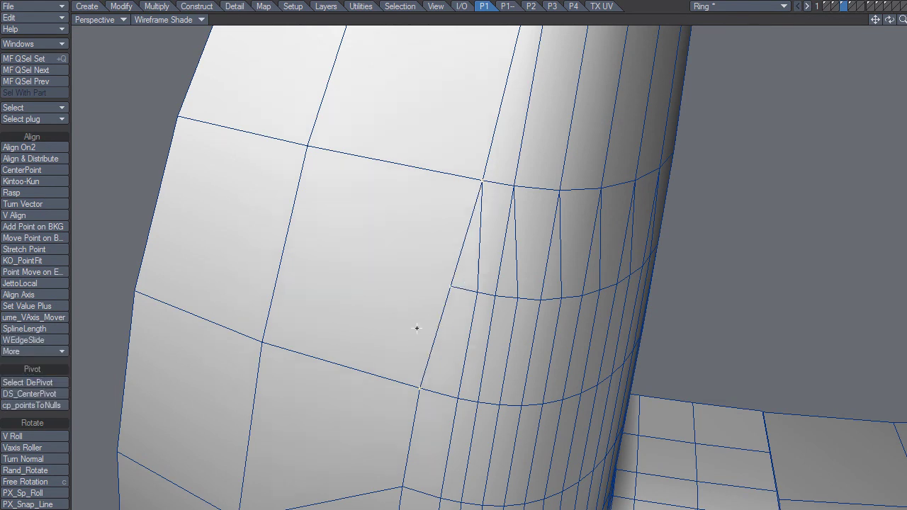
scroll(406, 332, down, 2)
scroll(406, 333, down, 2)
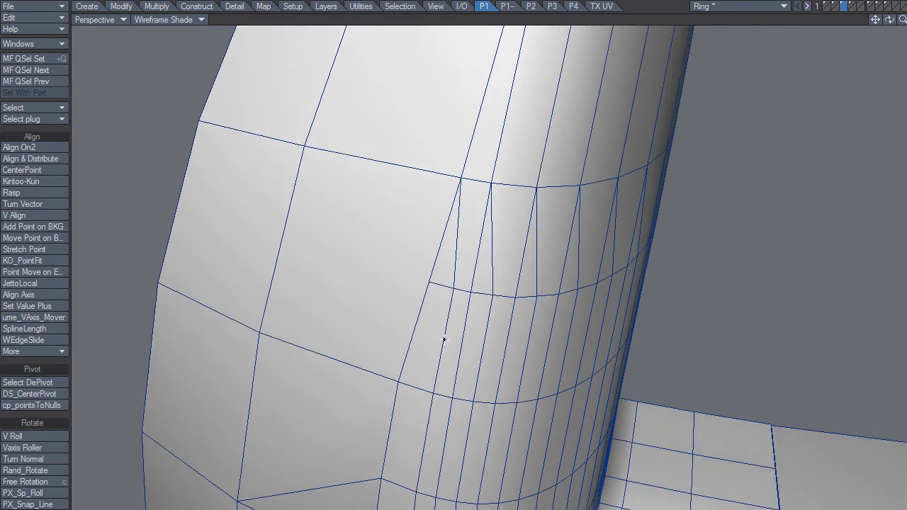
scroll(402, 337, down, 3)
scroll(464, 343, up, 1)
scroll(466, 347, up, 1)
scroll(466, 351, up, 2)
scroll(467, 359, up, 1)
scroll(471, 354, up, 1)
scroll(420, 356, up, 1)
scroll(418, 357, up, 1)
scroll(407, 397, up, 1)
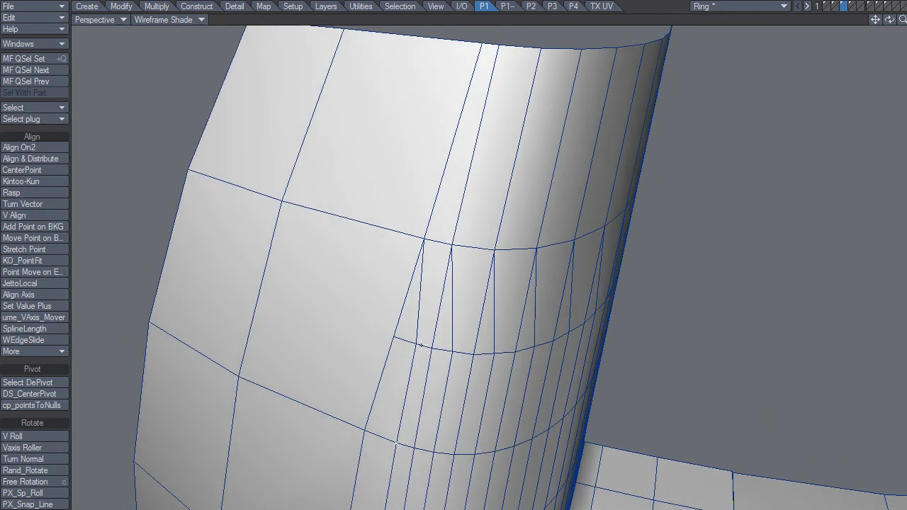
Step: Even out the next seam points and the middle edge-loop points
alt+drag(430, 244, 371, 333)
click(36, 351)
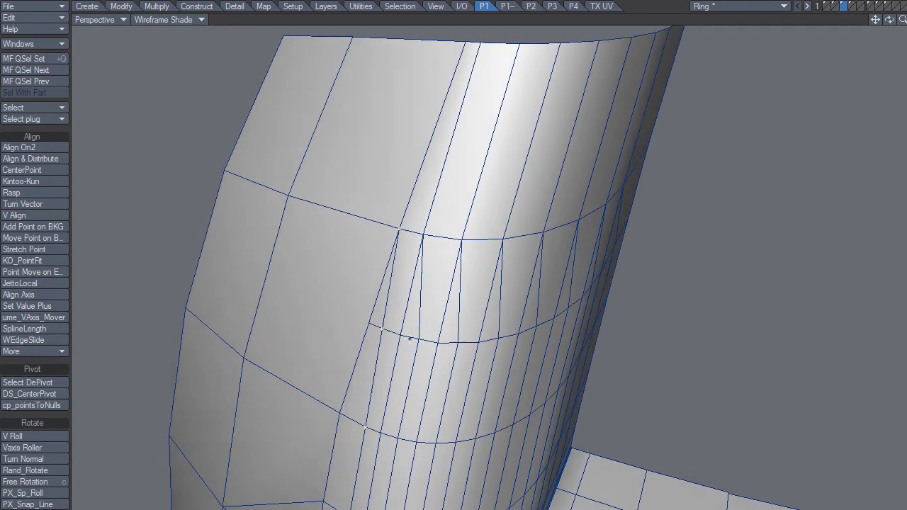
scroll(397, 335, up, 1)
scroll(422, 369, up, 1)
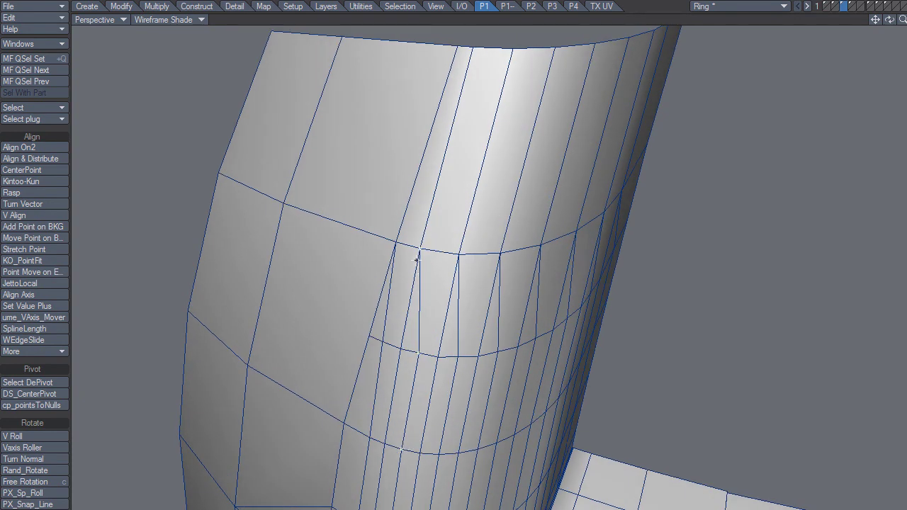
click(37, 351)
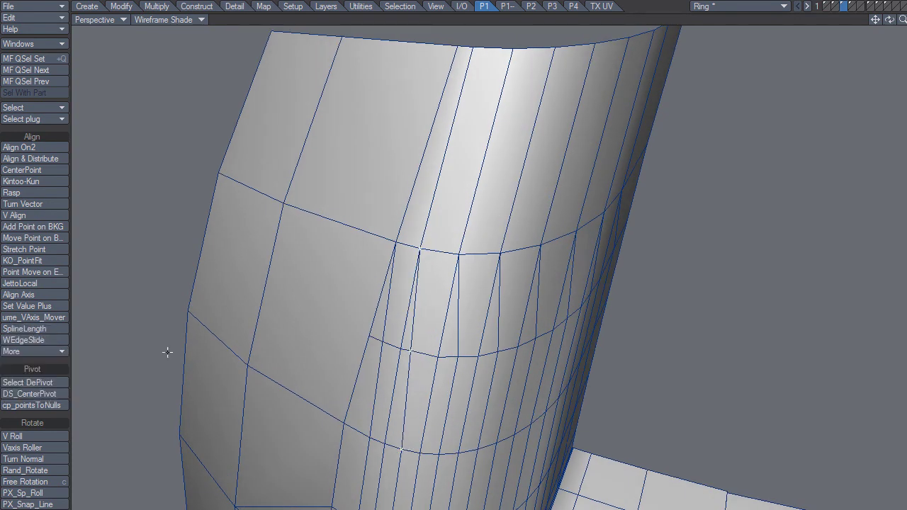
alt+drag(418, 351, 394, 374)
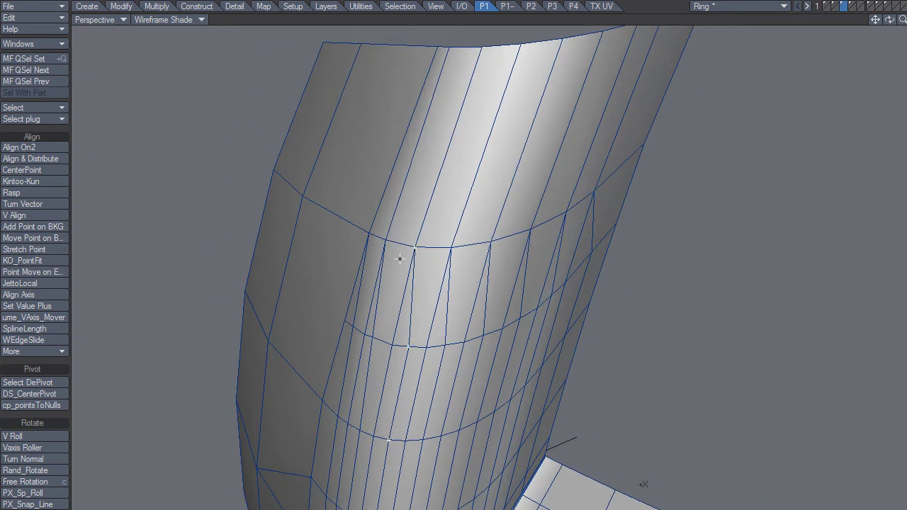
click(33, 351)
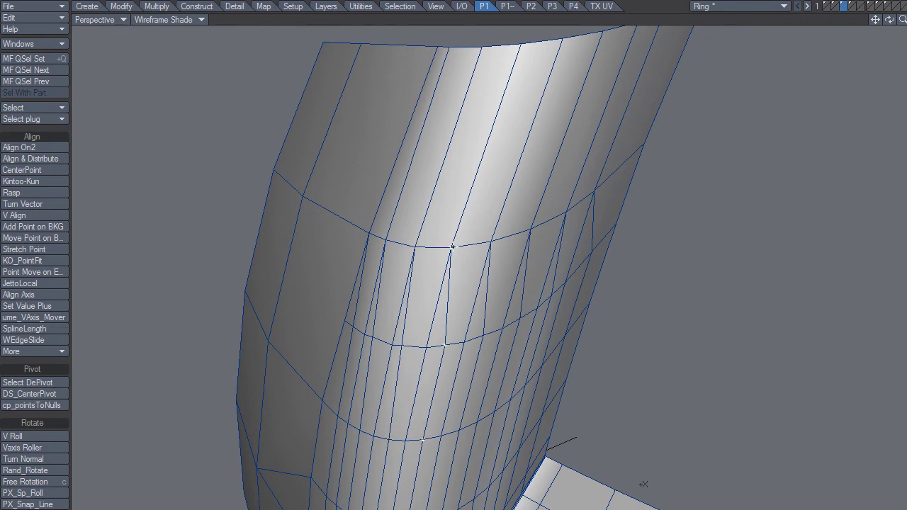
Step: Select the vertical seam column of points and line them up evenly, checking from several angles
click(47, 353)
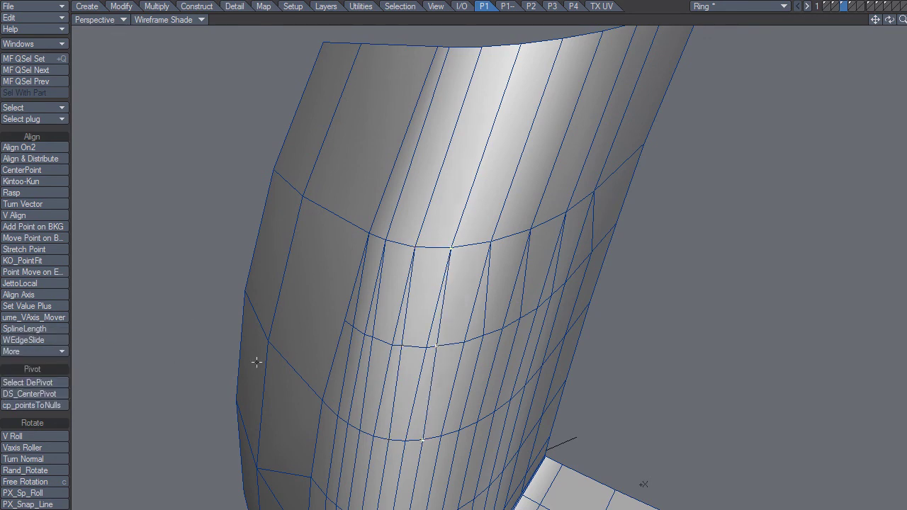
alt+drag(470, 418, 430, 380)
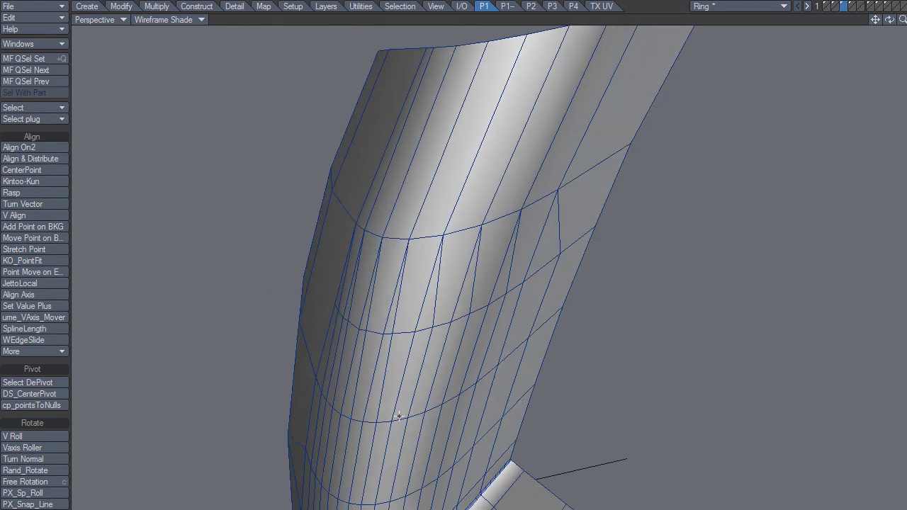
mouse_move(399, 414)
alt+mouse_down()
mouse_move(435, 445)
mouse_move(460, 273)
alt+mouse_up()
click(27, 352)
mouse_move(494, 401)
alt+mouse_down()
mouse_move(453, 413)
mouse_move(470, 253)
alt+mouse_up()
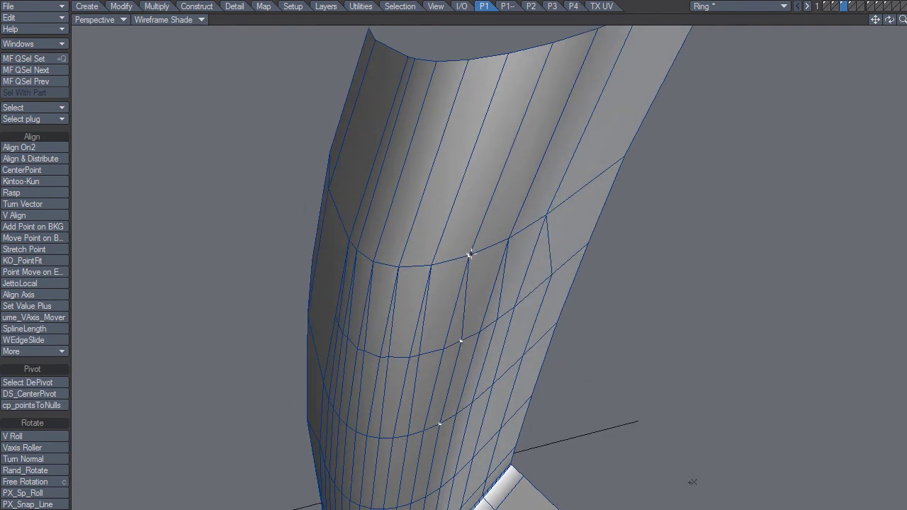
click(54, 351)
click(55, 351)
alt+drag(493, 378, 454, 396)
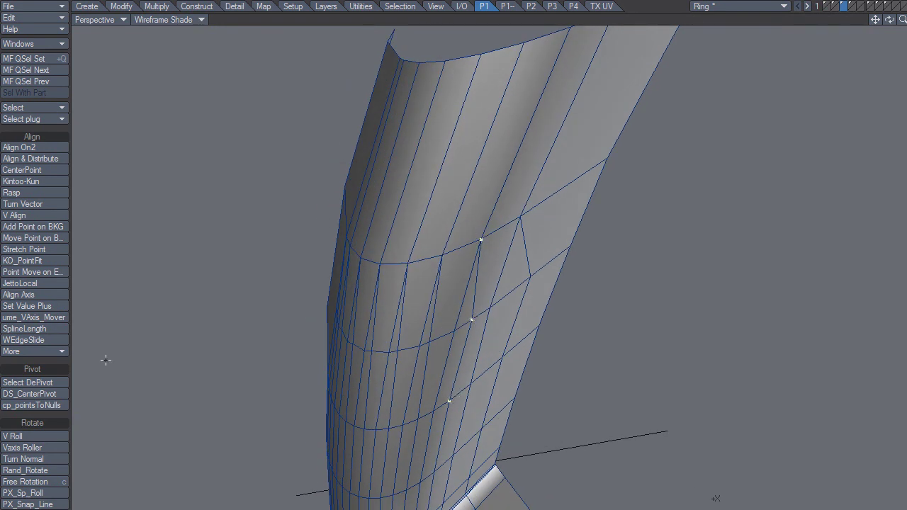
click(55, 351)
alt+drag(489, 352, 492, 363)
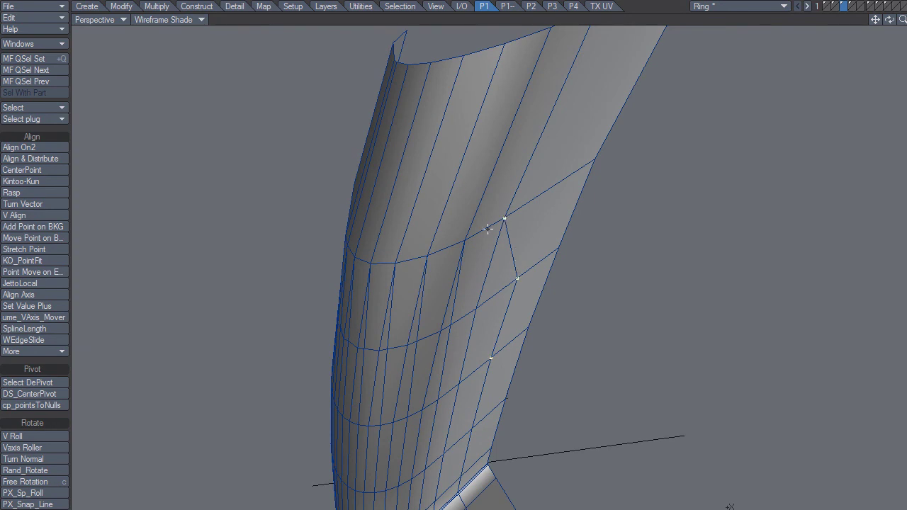
click(42, 350)
mouse_move(343, 346)
alt+mouse_down()
mouse_move(482, 348)
mouse_move(510, 275)
mouse_move(348, 425)
mouse_move(408, 421)
mouse_move(397, 258)
mouse_move(428, 296)
mouse_move(394, 264)
mouse_move(401, 240)
mouse_move(363, 196)
alt+mouse_up()
Step: Triple the quad on the upper arm's outer curve into two triangles and deselect it
click(366, 199)
alt+drag(393, 224, 388, 253)
key(shift+t)
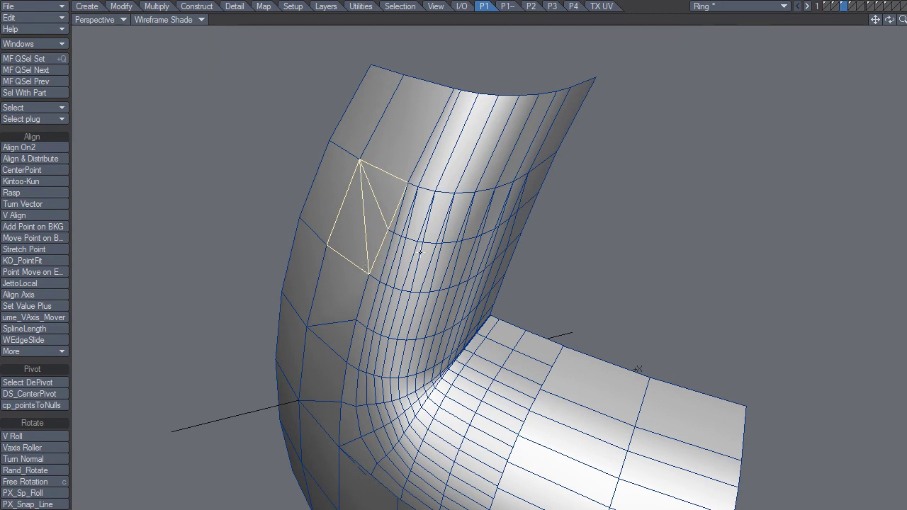
mouse_move(368, 260)
alt+mouse_down()
mouse_move(381, 252)
mouse_move(382, 287)
mouse_move(371, 266)
mouse_move(447, 266)
alt+mouse_up()
key(slash)
alt+drag(198, 508, 169, 418)
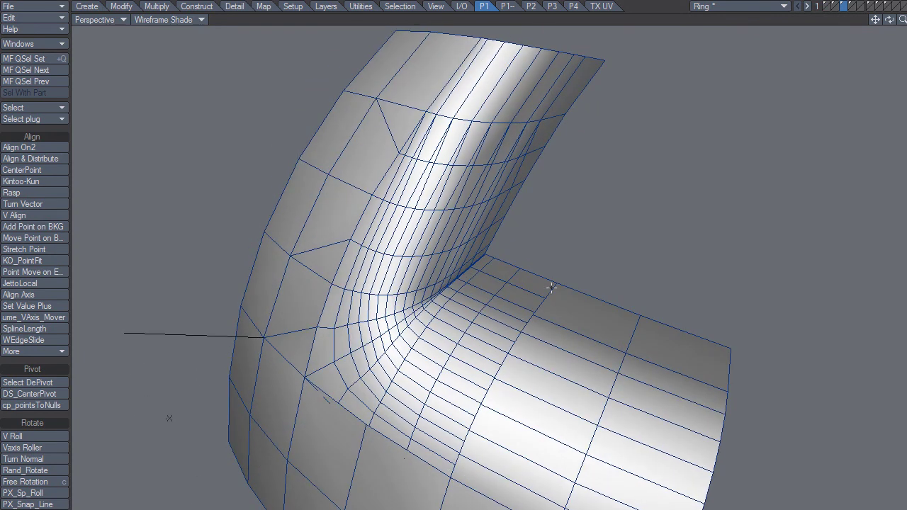